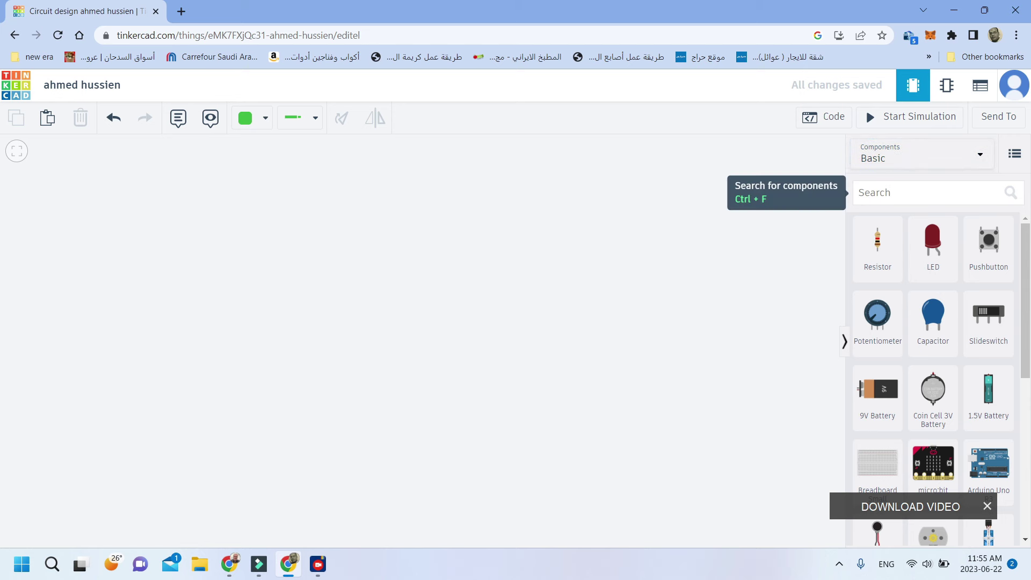
Search the components for arduino uno r3 and place an Arduino Uno R3 in the middle of the empty workspace
left_click(860, 192)
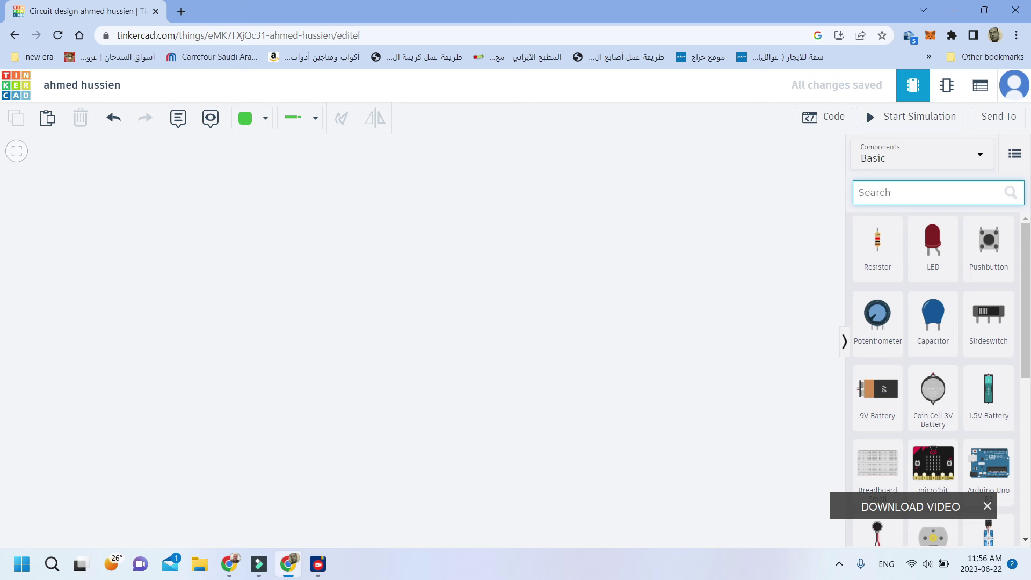
type("un")
key("Down")
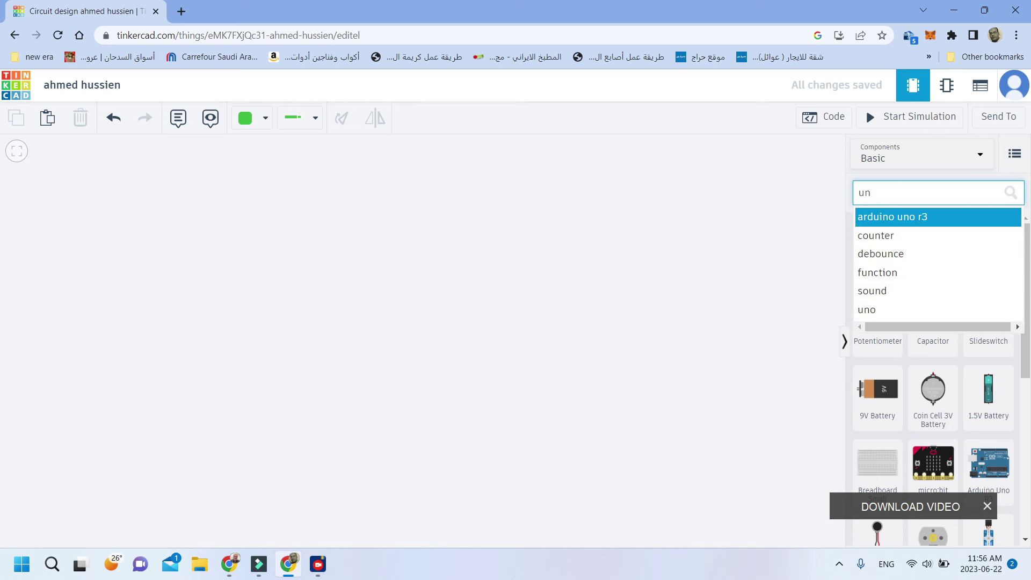
key("Return")
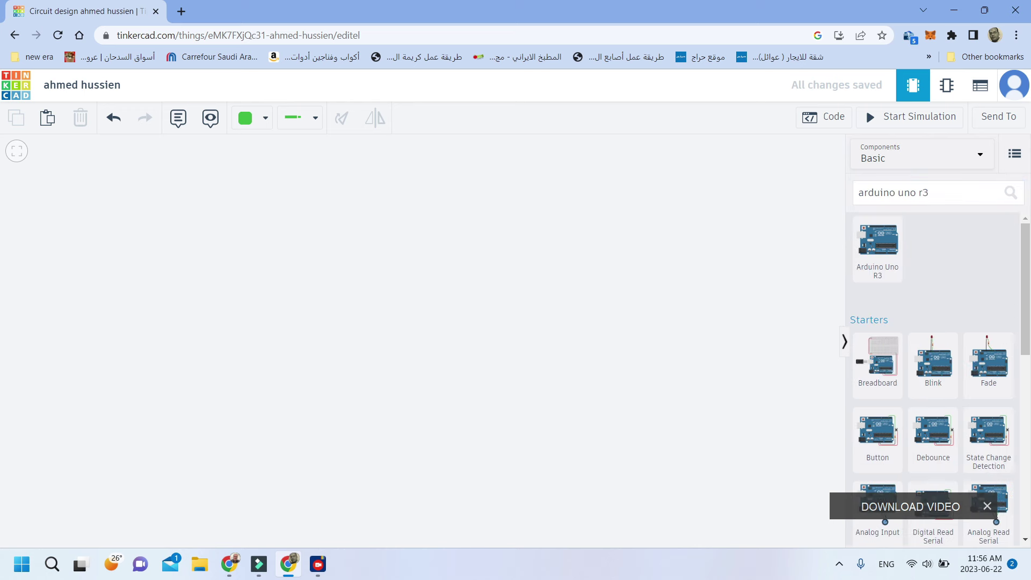
left_click(877, 248)
left_click(296, 355)
Clear the component search, then place an LED beyond the Arduino's upper-right corner and a potentiometer to the right of its lower half
triple_click(928, 192)
key("BackSpace")
left_click(932, 248)
left_click(697, 162)
left_click(877, 323)
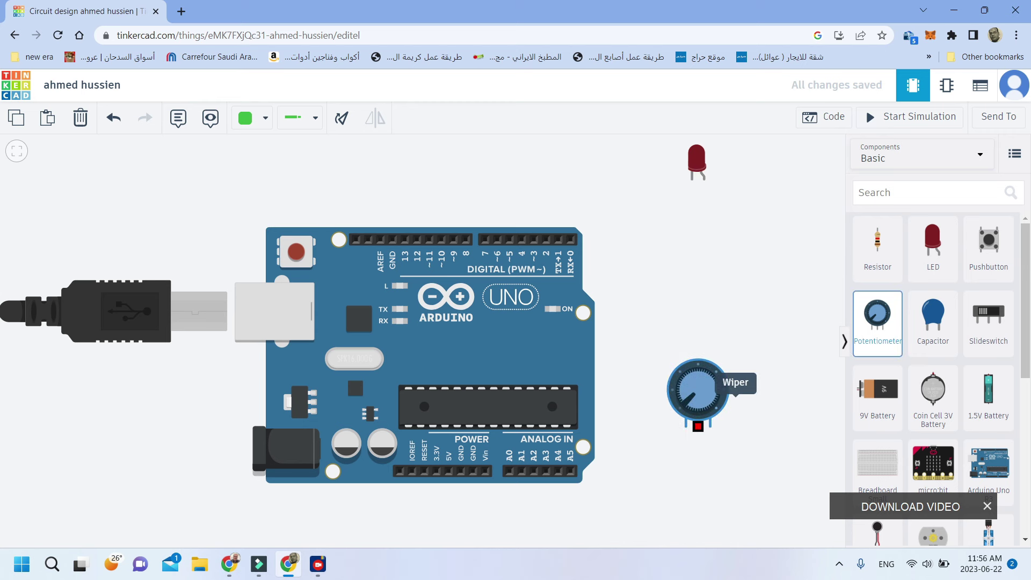
left_click(707, 390)
key("Escape")
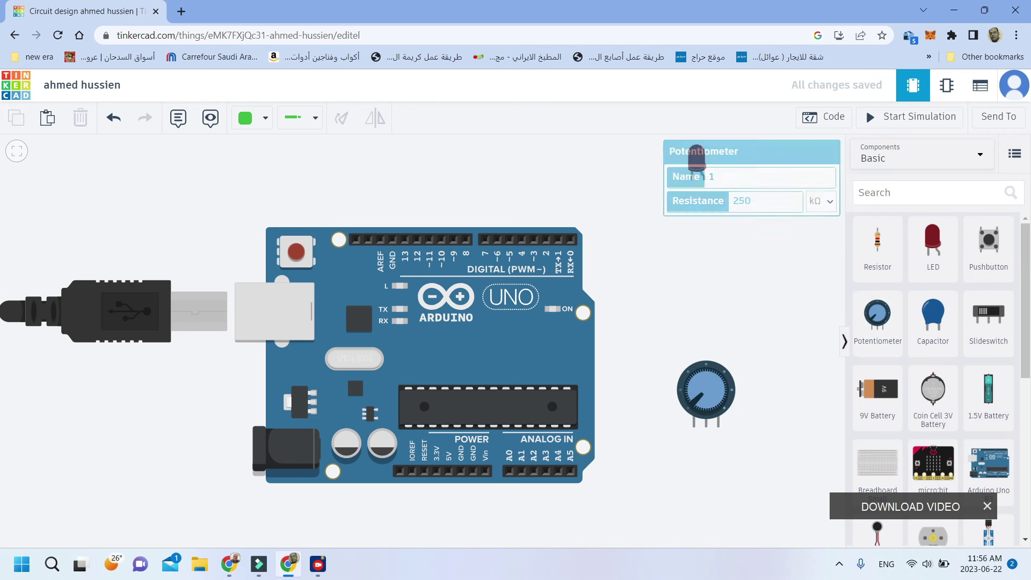
Place a vertical resistor between the LED and the potentiometer and set its resistance to 0.32 kΩ
left_click_drag(877, 244, 708, 245)
key("Escape")
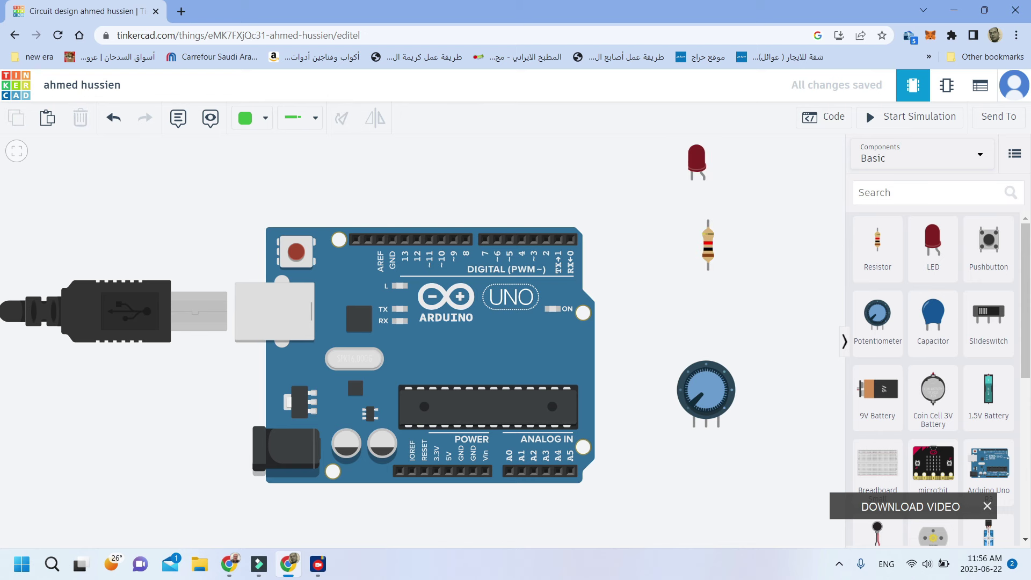
left_click(707, 244)
double_click(736, 201)
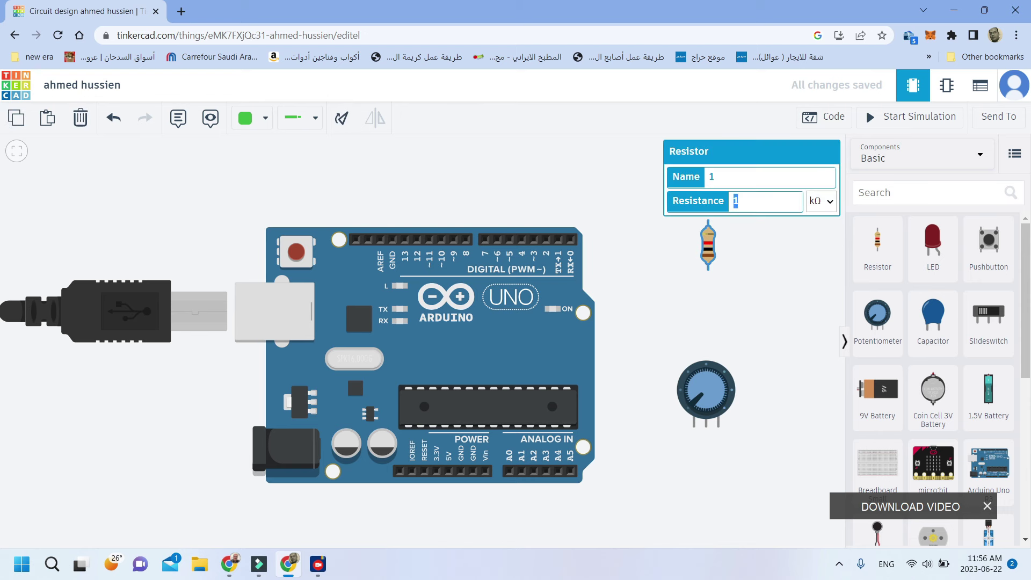
type("0.32")
left_click(728, 230)
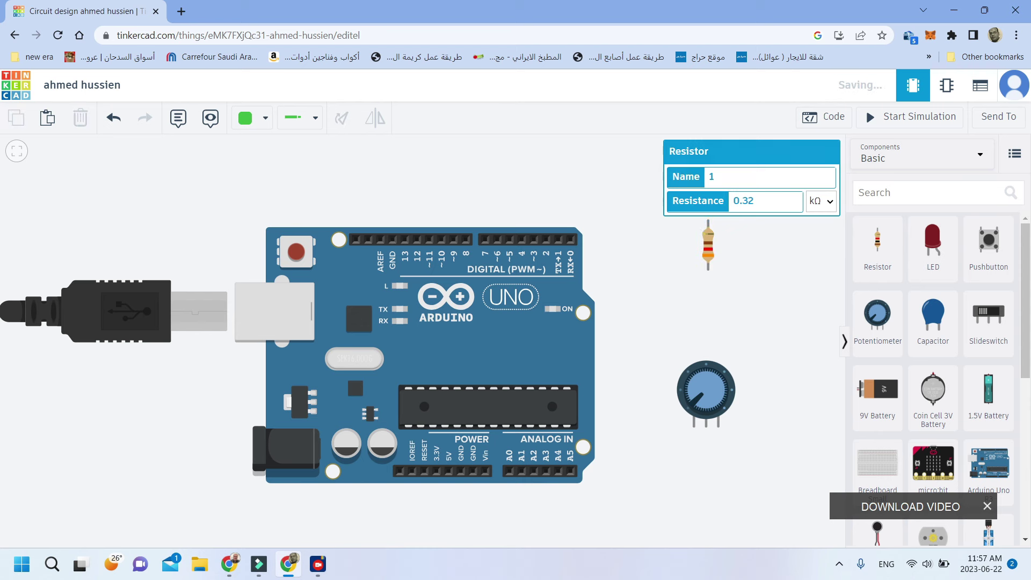
Wire the resistor's upper end to the LED's anode and shift the resistor so the wire runs straight down
left_click(708, 221)
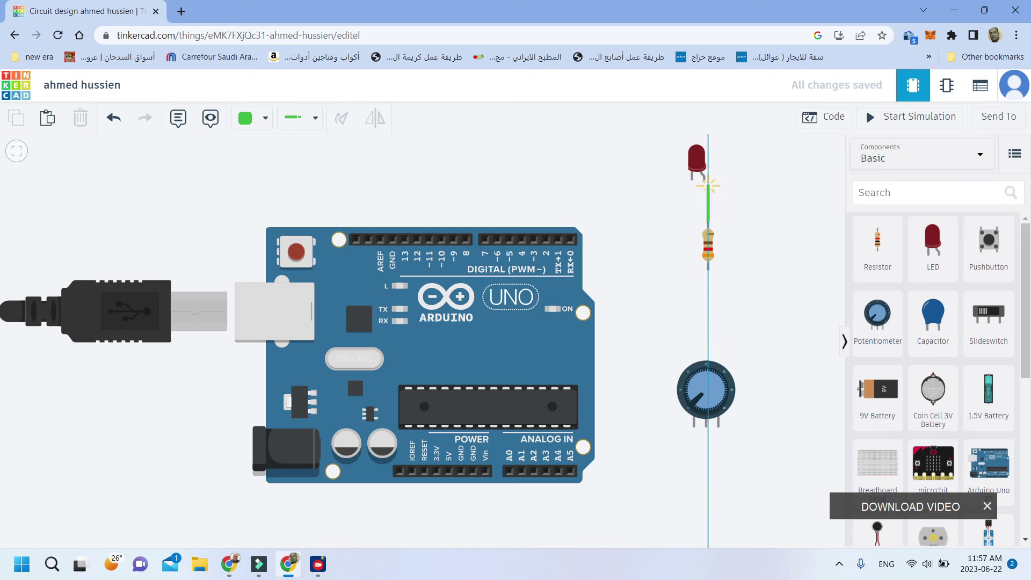
left_click(704, 179)
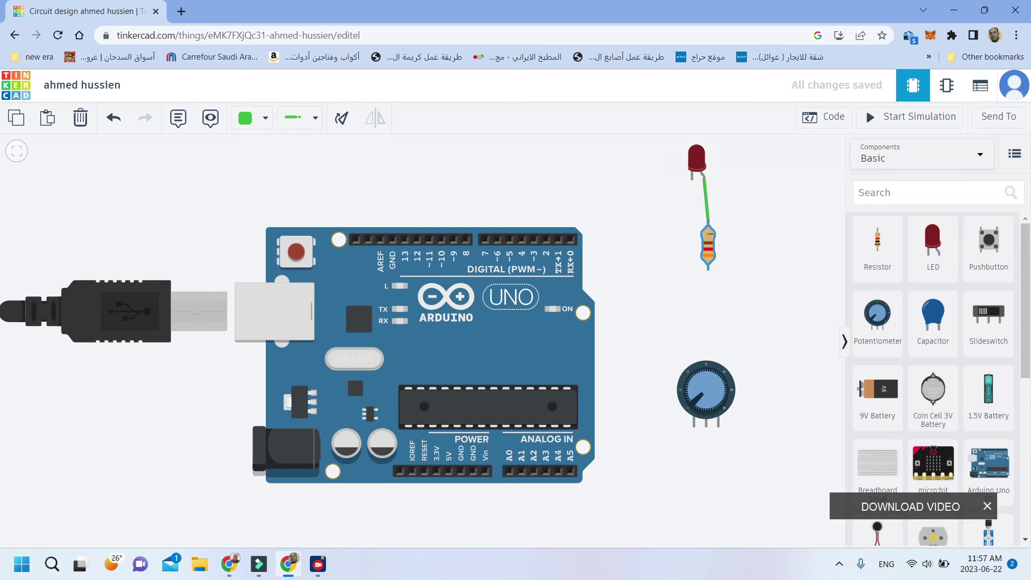
left_click(706, 244)
key("Escape")
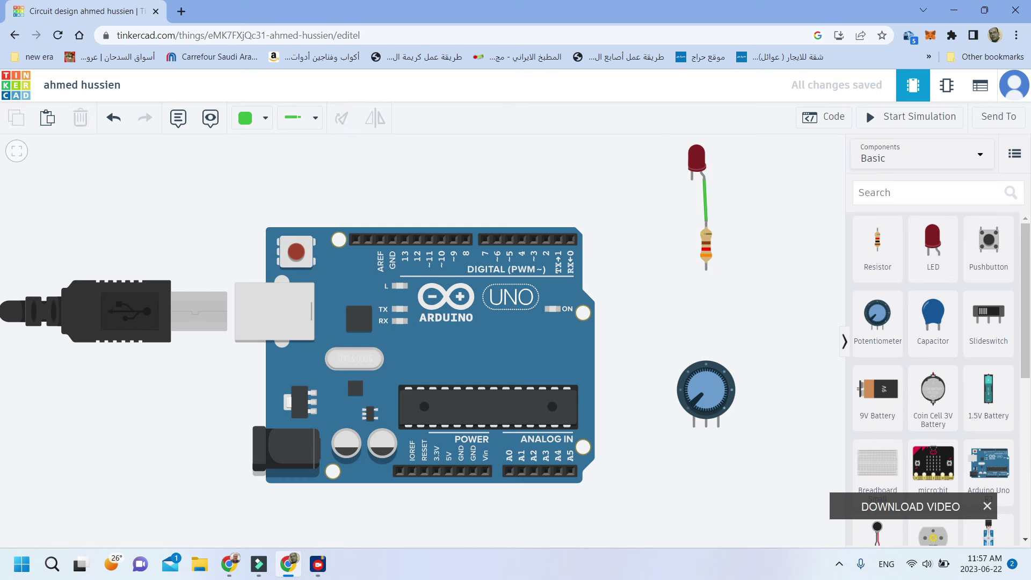
left_click(707, 247)
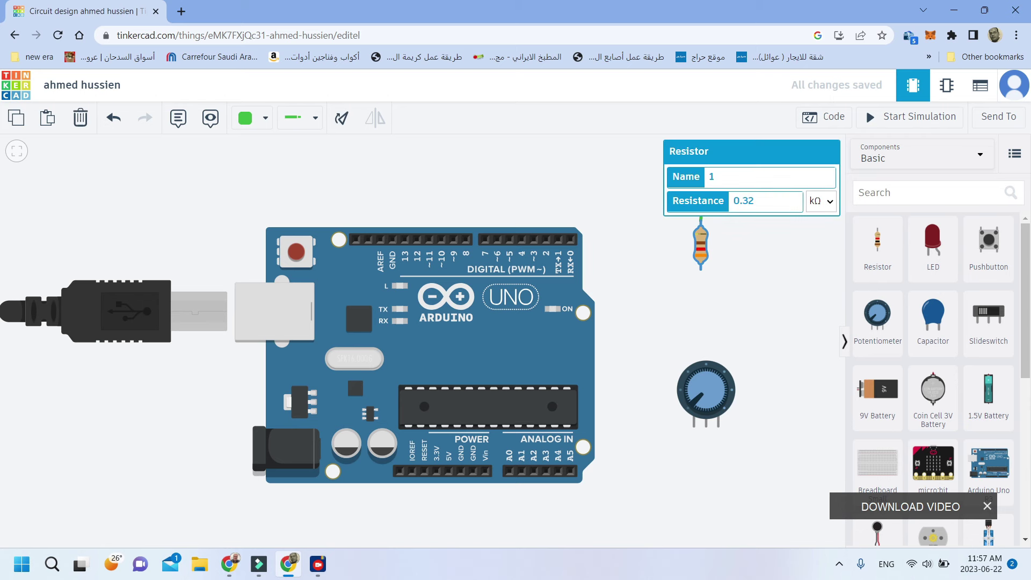
key("Escape")
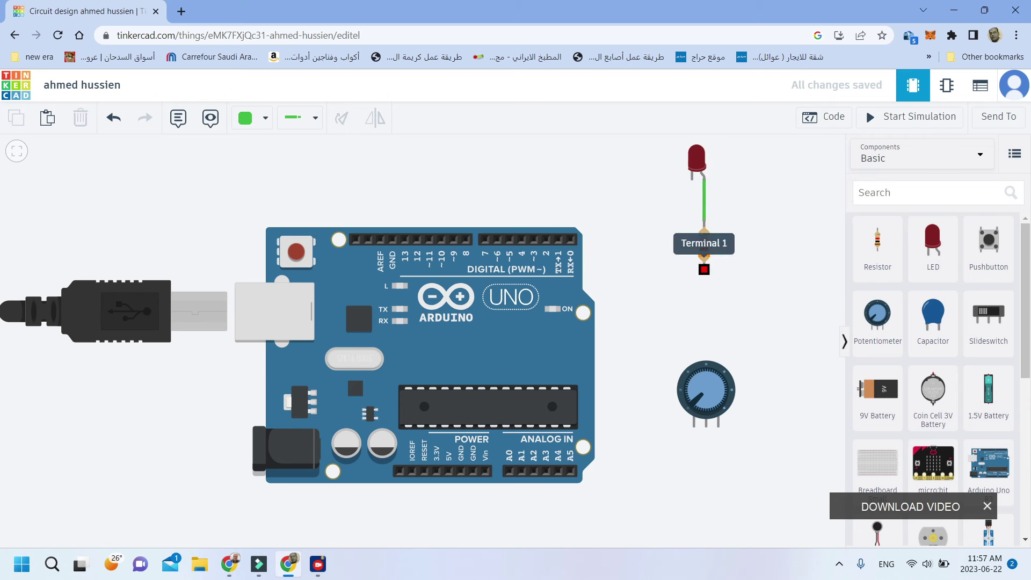
Wire the resistor's lower end (Terminal 1) to Arduino digital pin 3, routing it with right-angle bends above the board
left_click(704, 269)
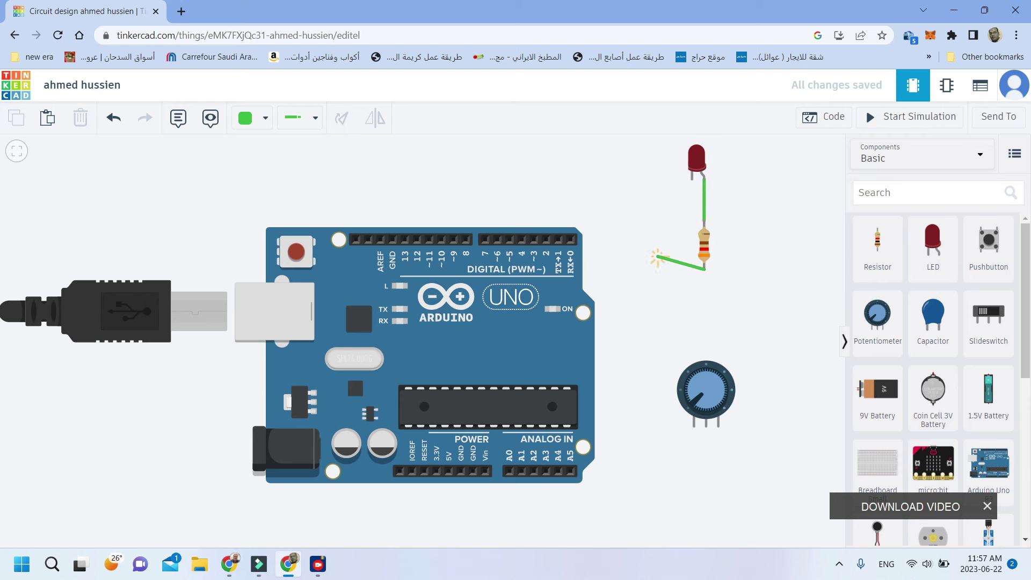
left_click(655, 268)
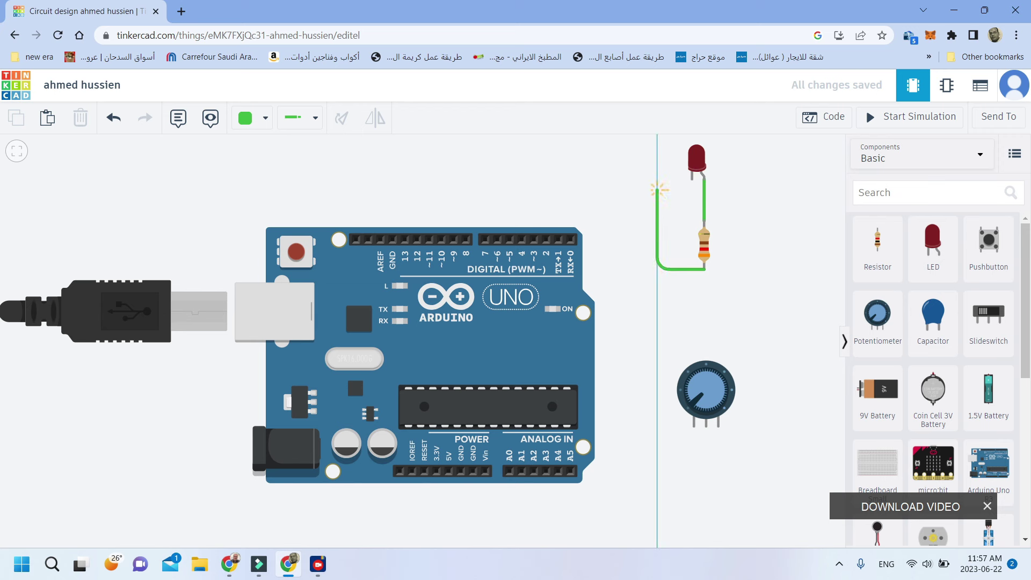
left_click(656, 183)
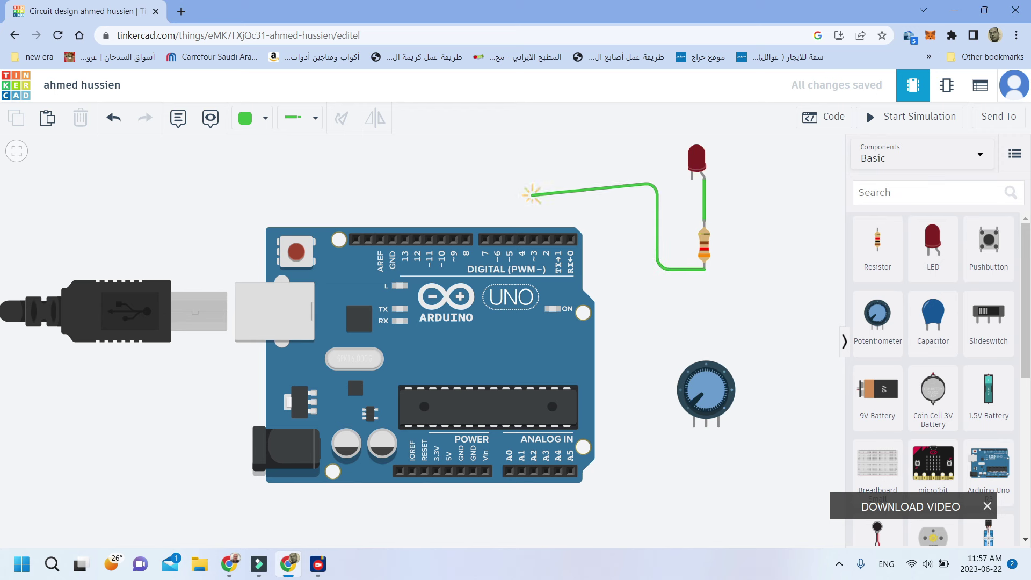
left_click(534, 182)
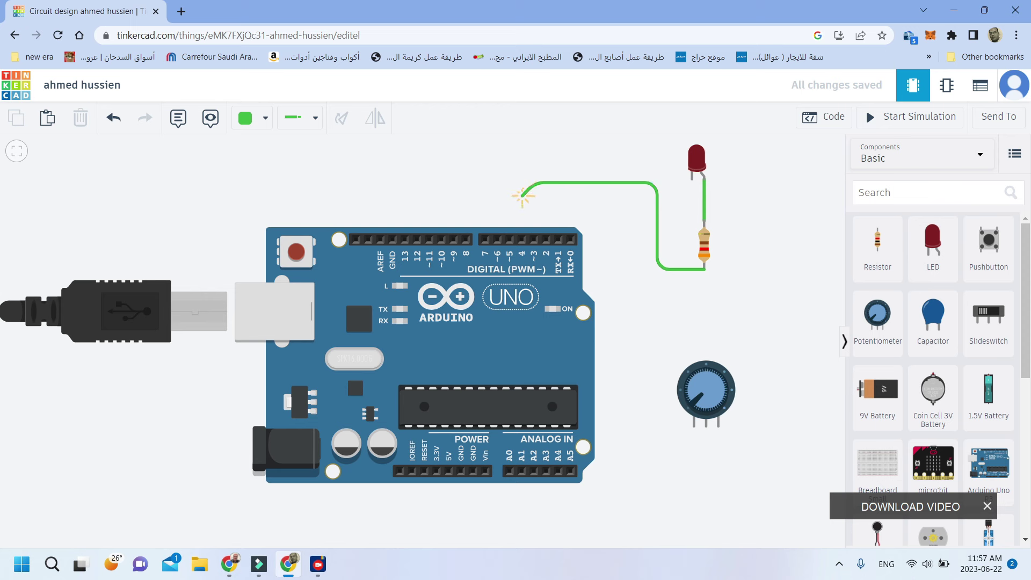
left_click(534, 239)
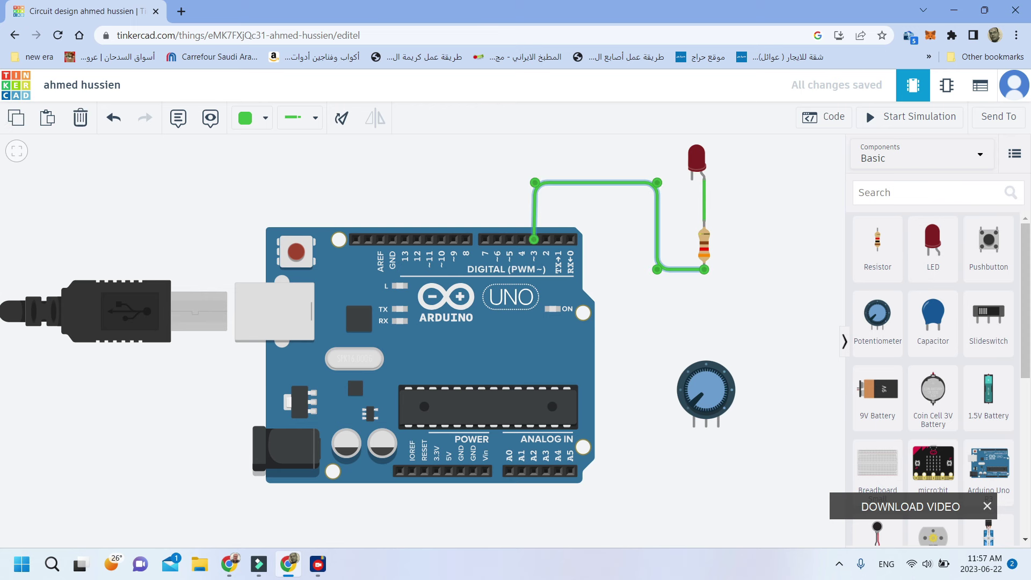
key("Escape")
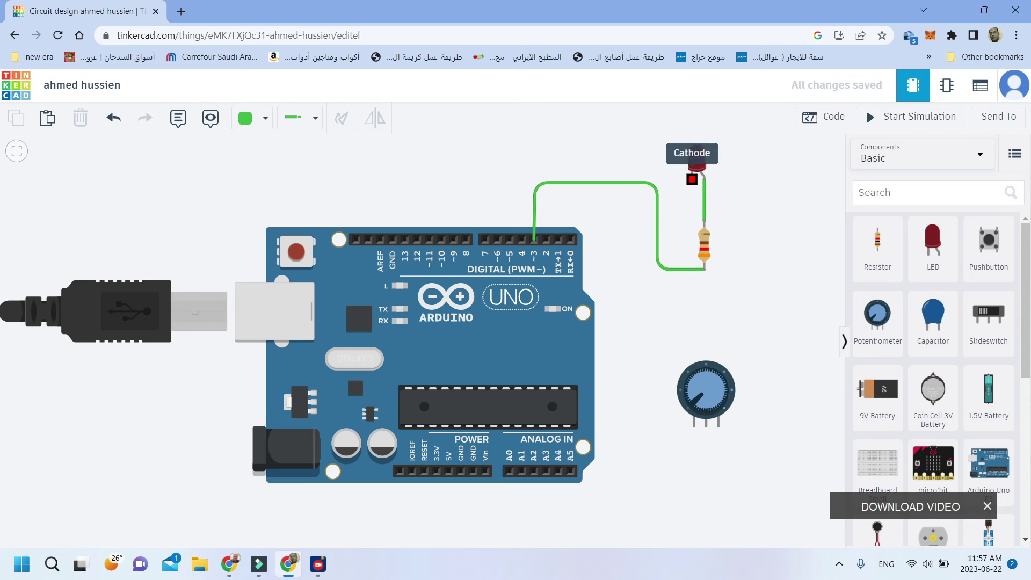
Wire the LED's cathode to the GND pin in the Arduino's upper header, routing it with right-angle bends above the board
left_click(692, 179)
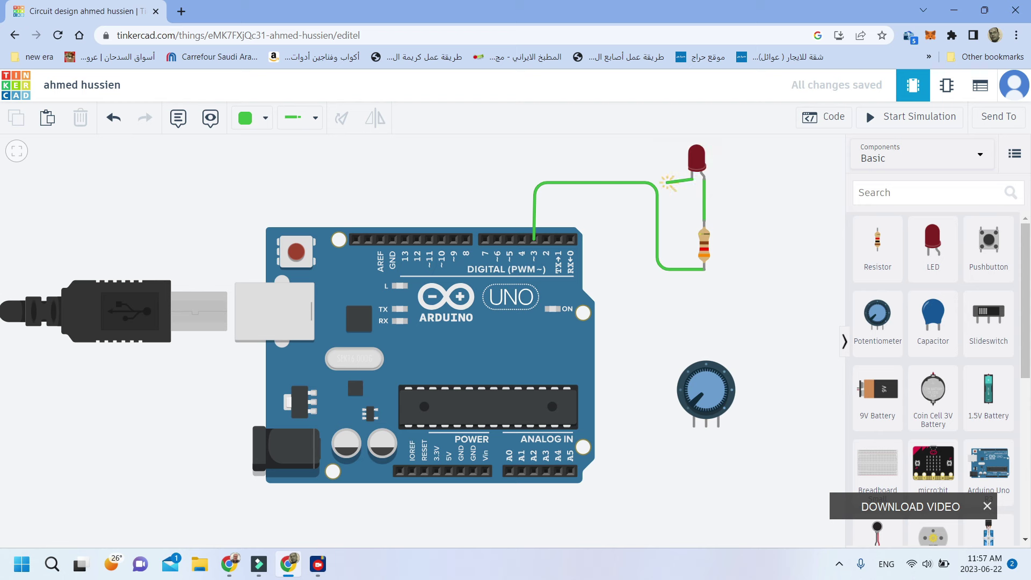
left_click(691, 201)
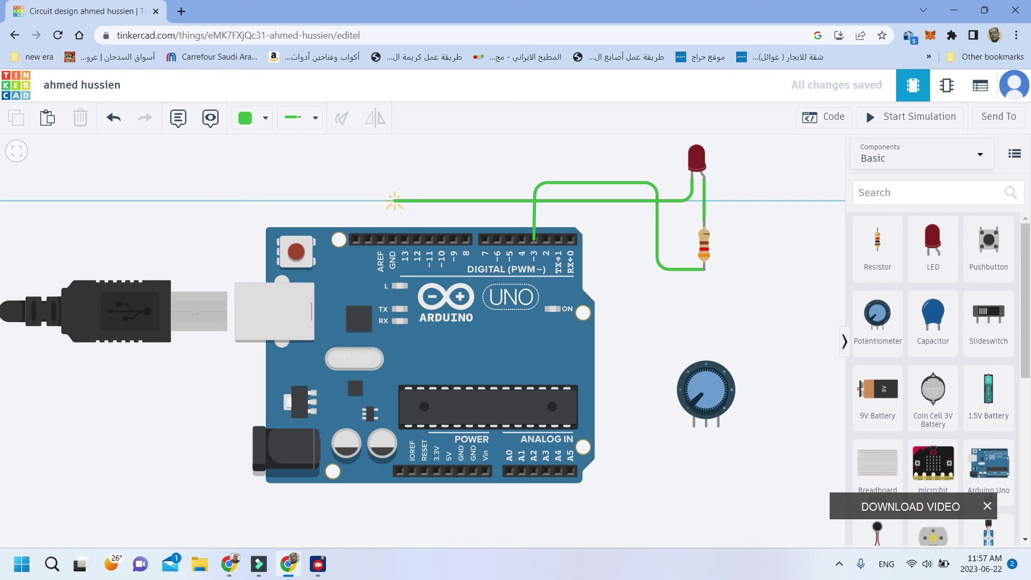
left_click(393, 200)
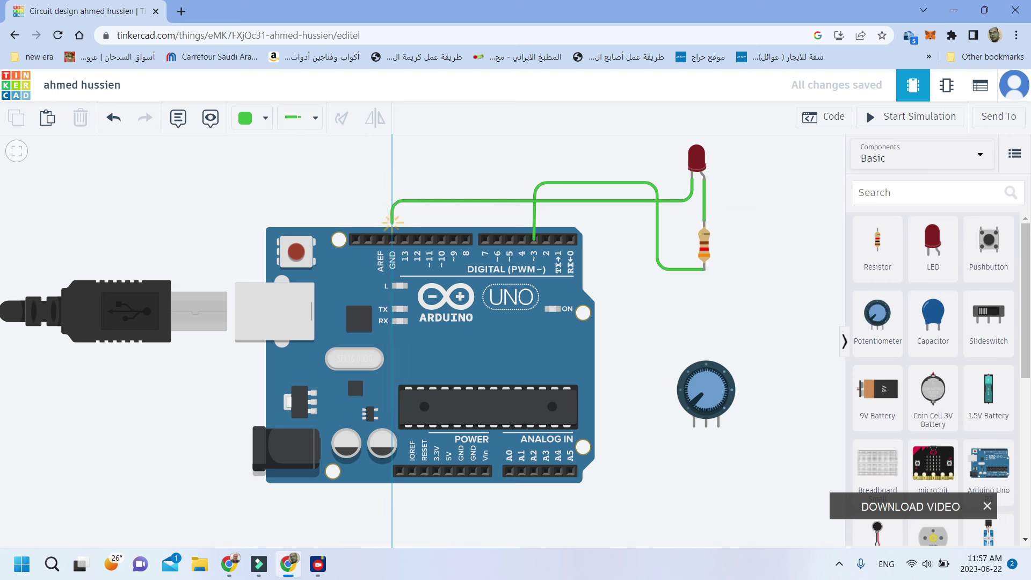
left_click(392, 239)
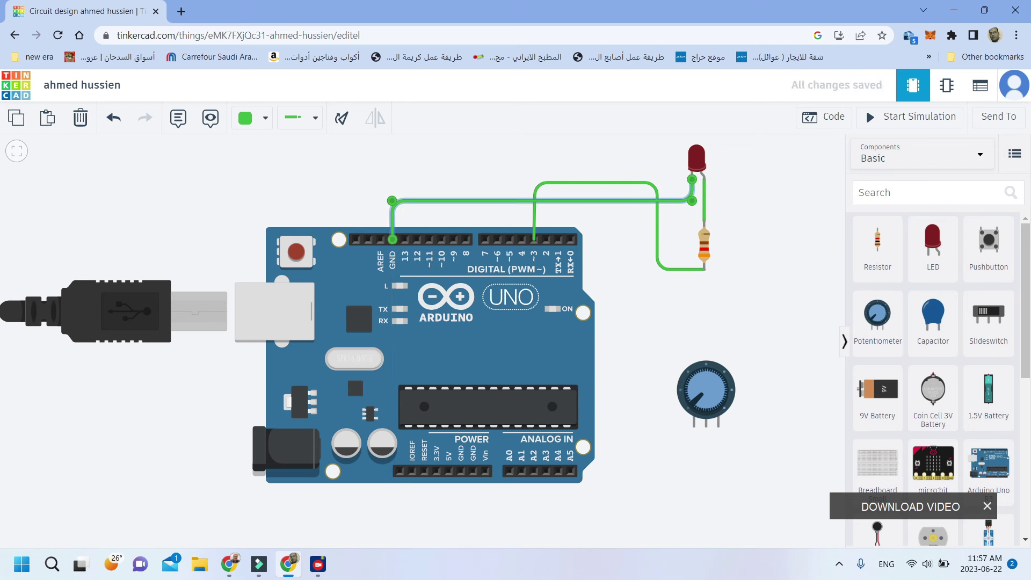
Color the LED-to-resistor wire and the resistor-to-pin 3 wire red
left_click(704, 200)
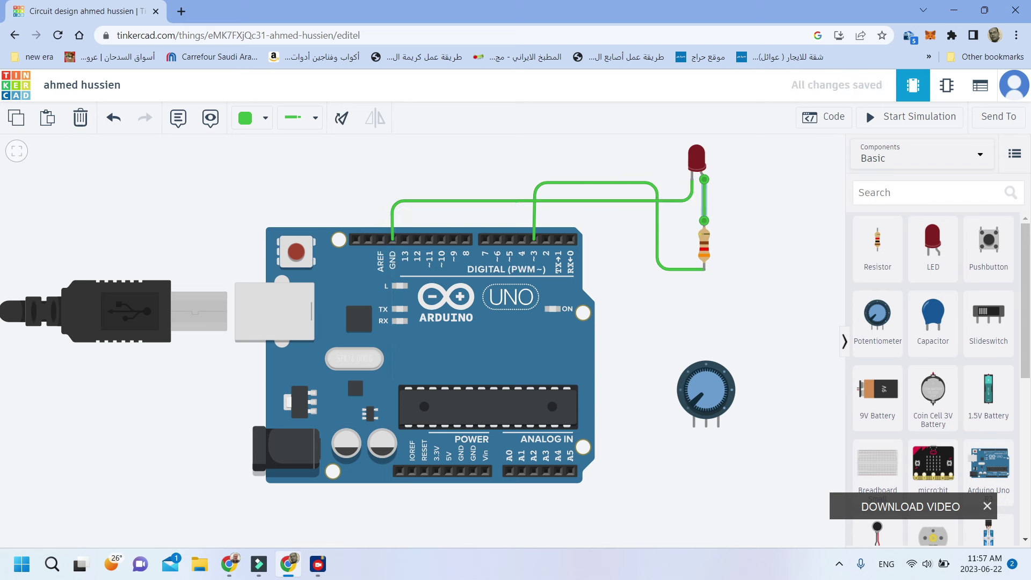
left_click(265, 117)
left_click(272, 183)
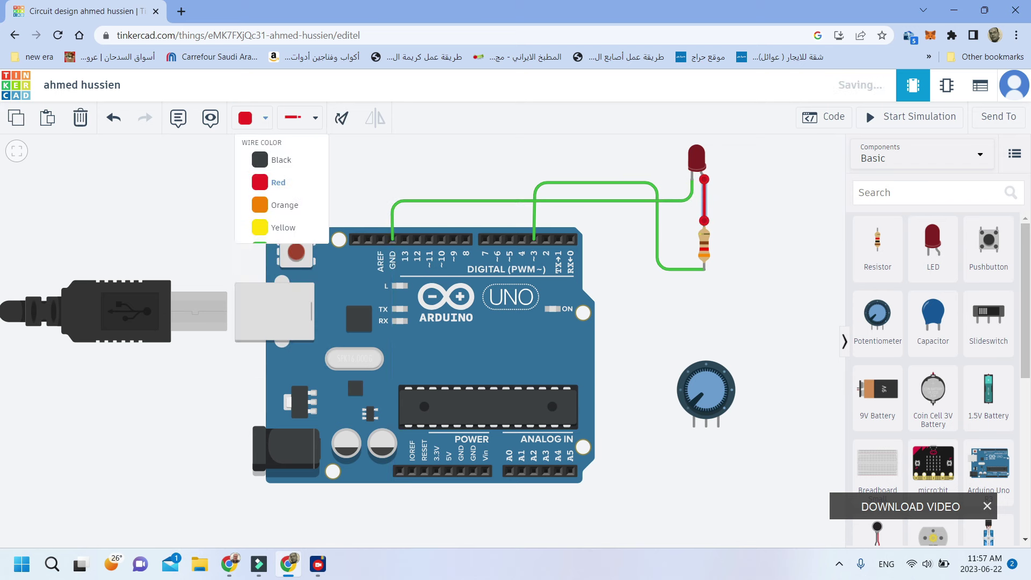
left_click(657, 236)
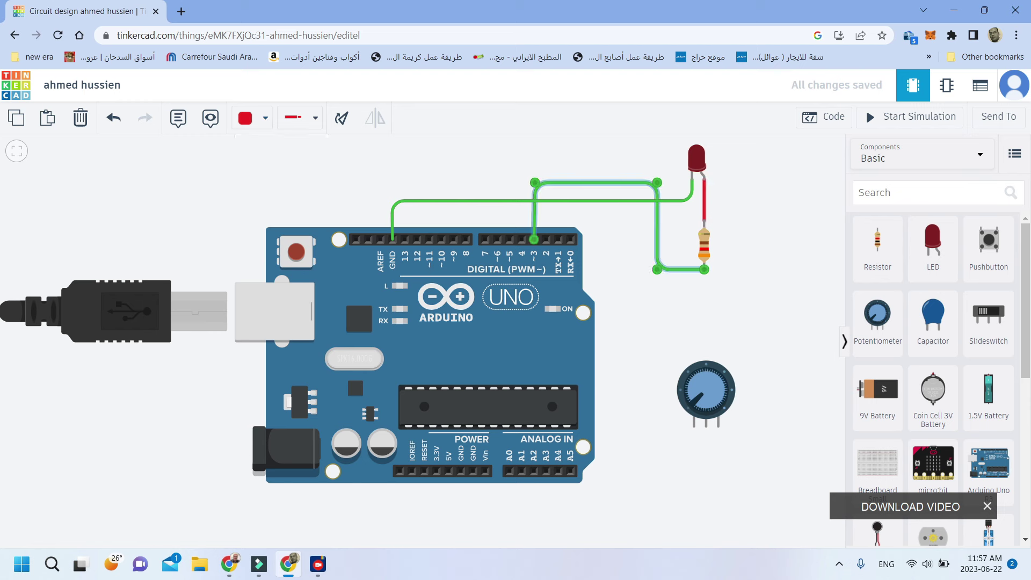
left_click(265, 118)
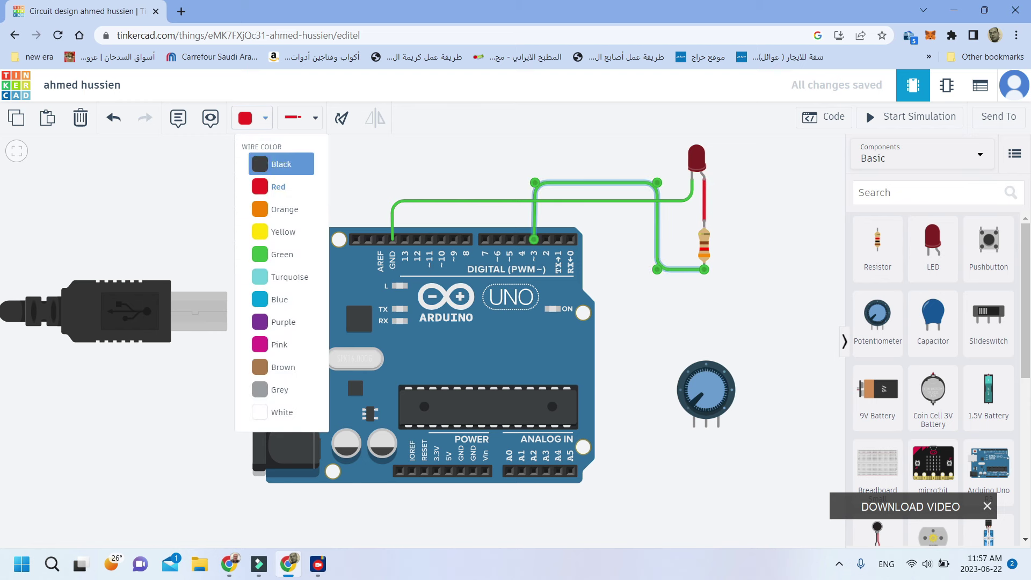
left_click(272, 183)
Color the wire between the LED's cathode and GND black
left_click(461, 201)
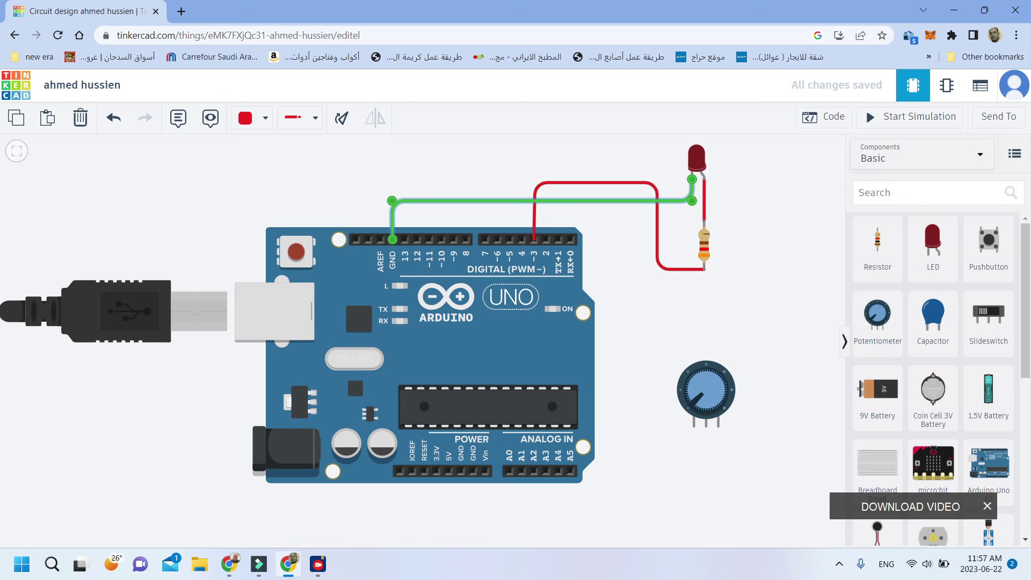
left_click(265, 118)
left_click(269, 162)
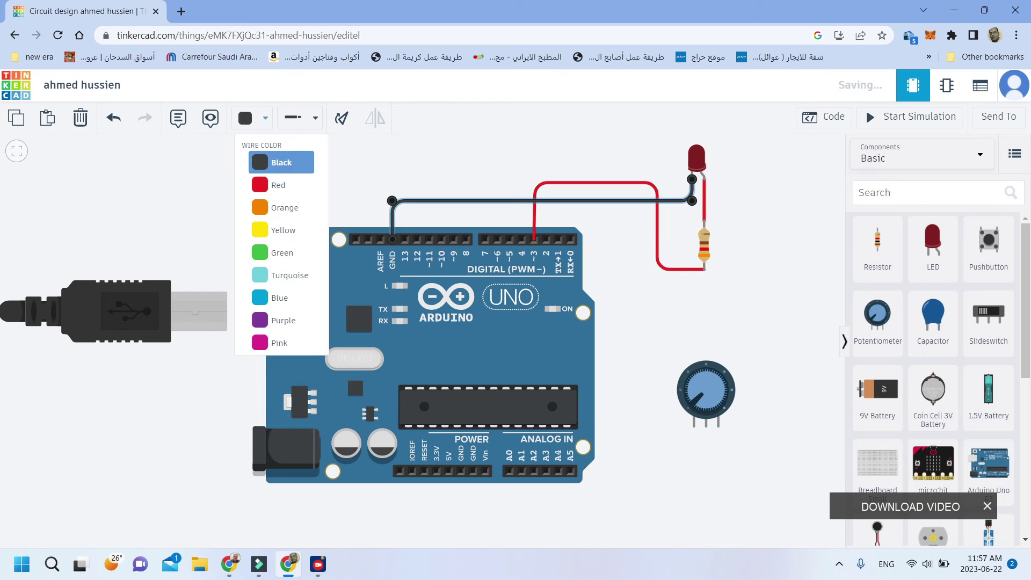
key("Escape")
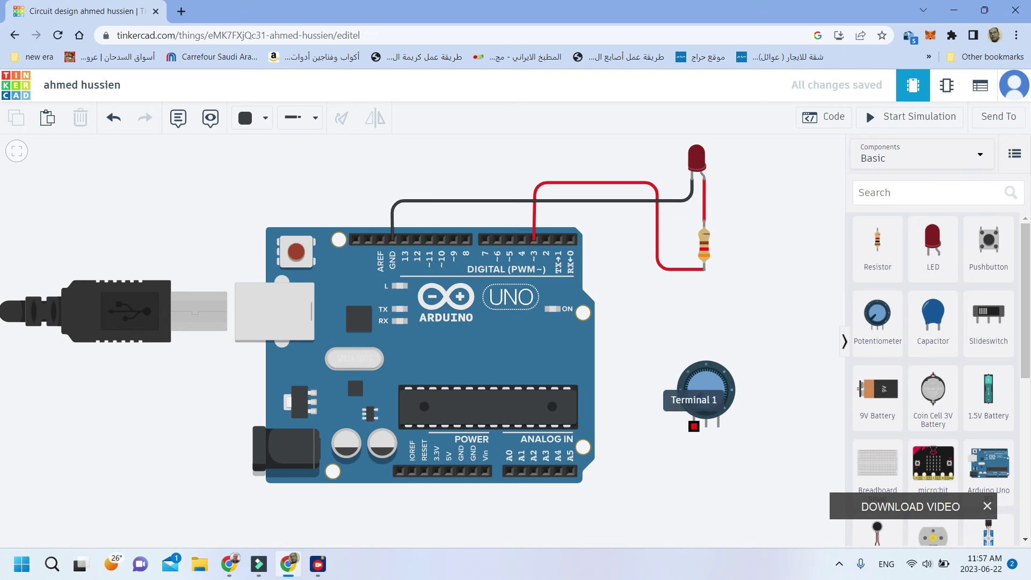
Wire the potentiometer's Terminal 1 to the Arduino's 5V pin with straight bends below the board, and color the wire red
left_click(693, 427)
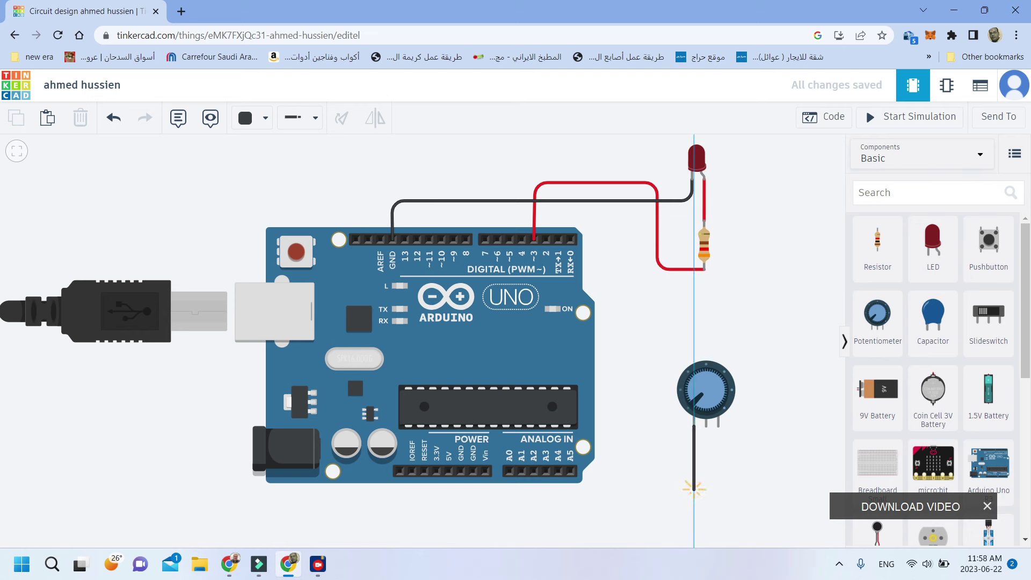
left_click(694, 519)
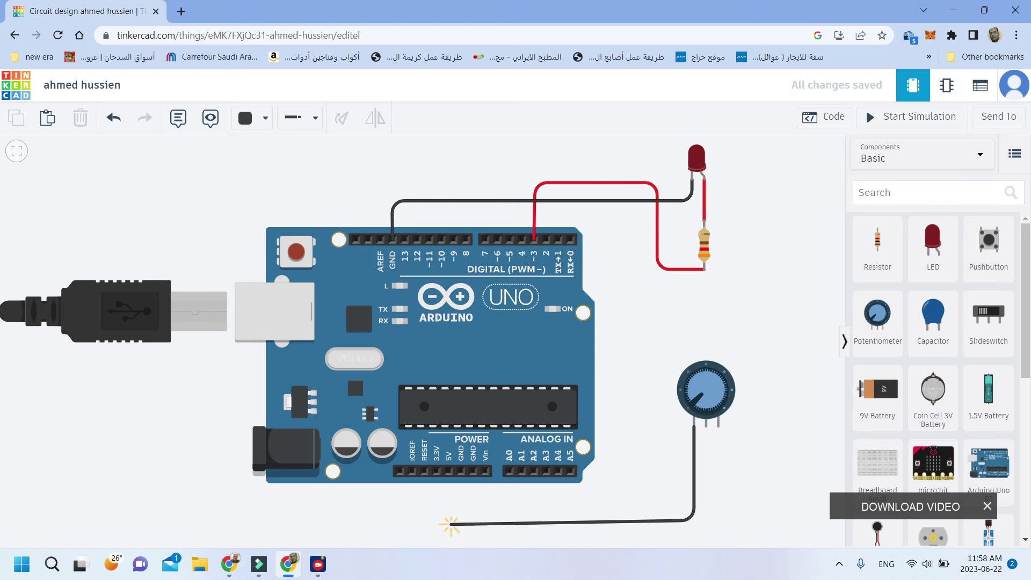
left_click(451, 519)
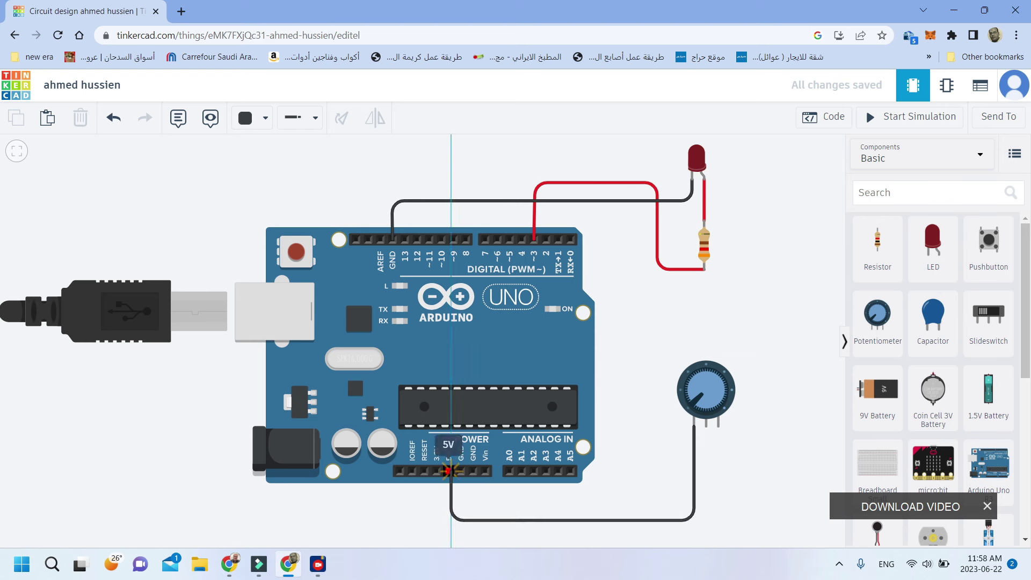
left_click(449, 471)
left_click_drag(451, 519, 448, 520)
left_click(252, 118)
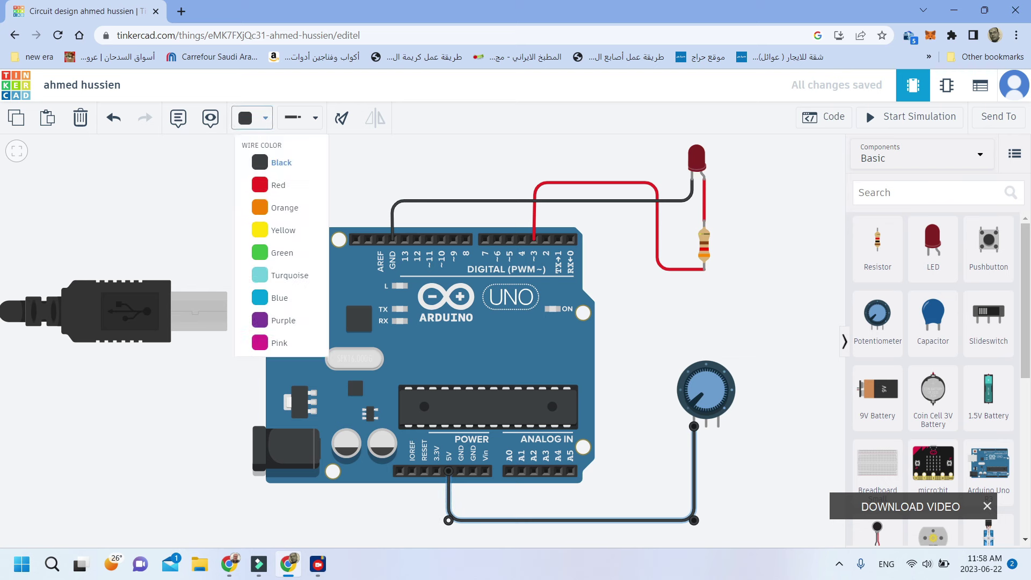
left_click(269, 182)
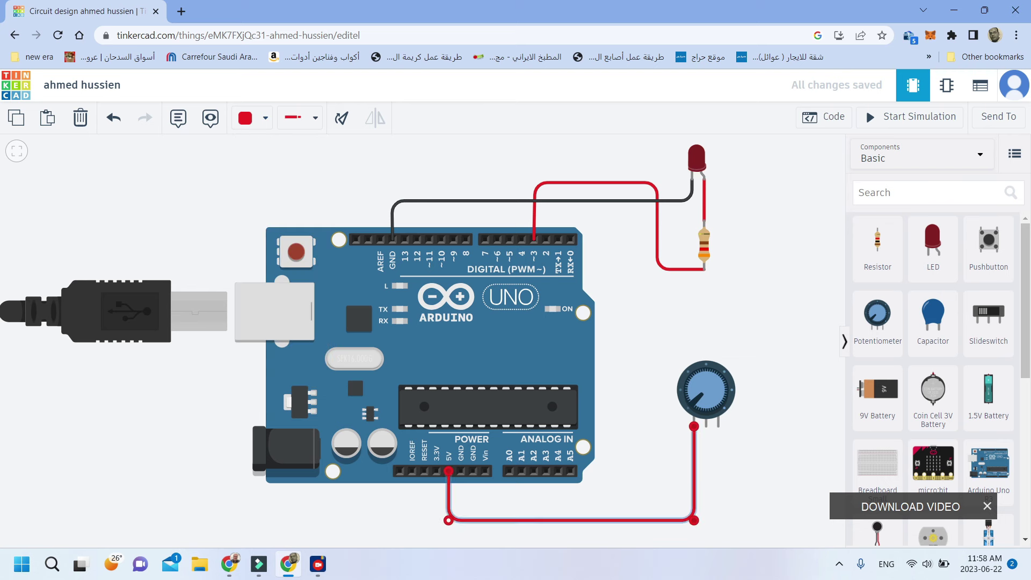
Wire the potentiometer's other outer terminal to the power-header GND pin beside Vin with straight bends below the board, and color it black
left_click(718, 427)
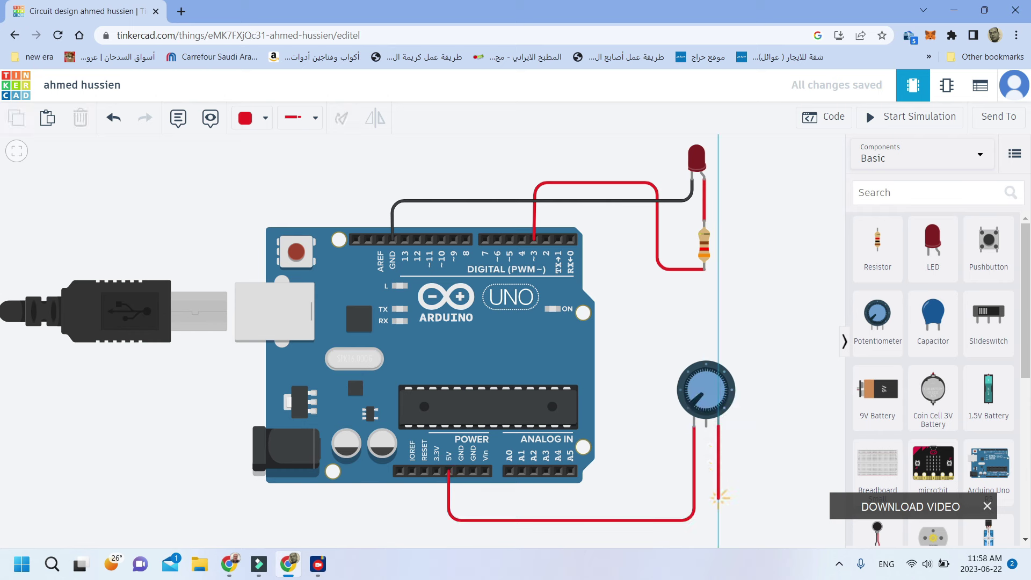
left_click(719, 495)
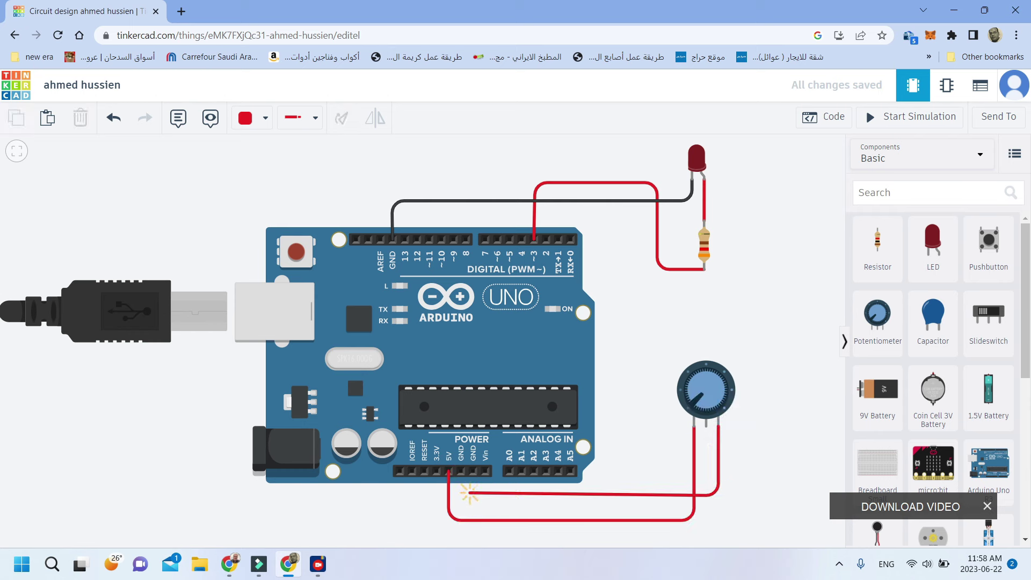
left_click(470, 495)
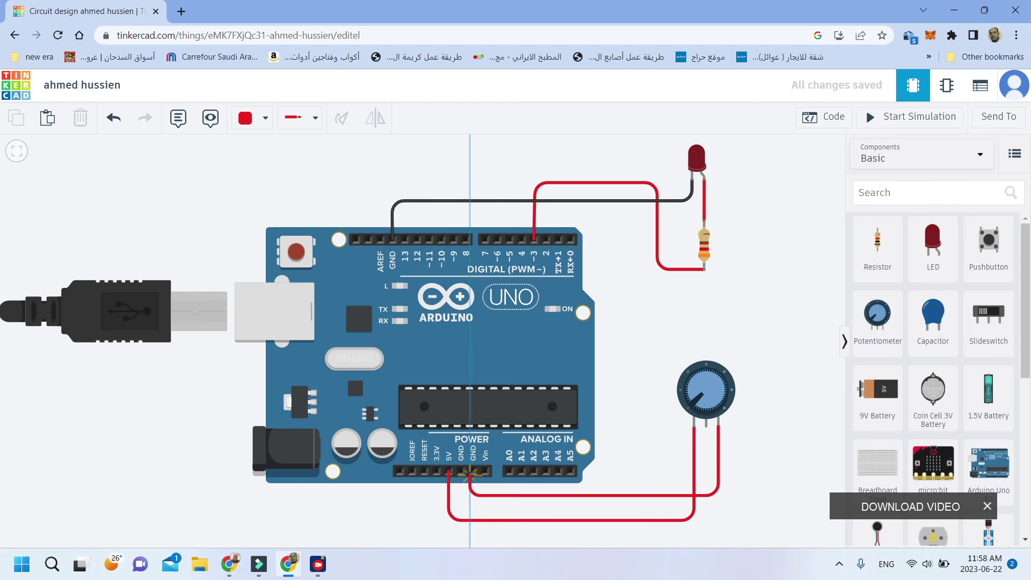
left_click(473, 470)
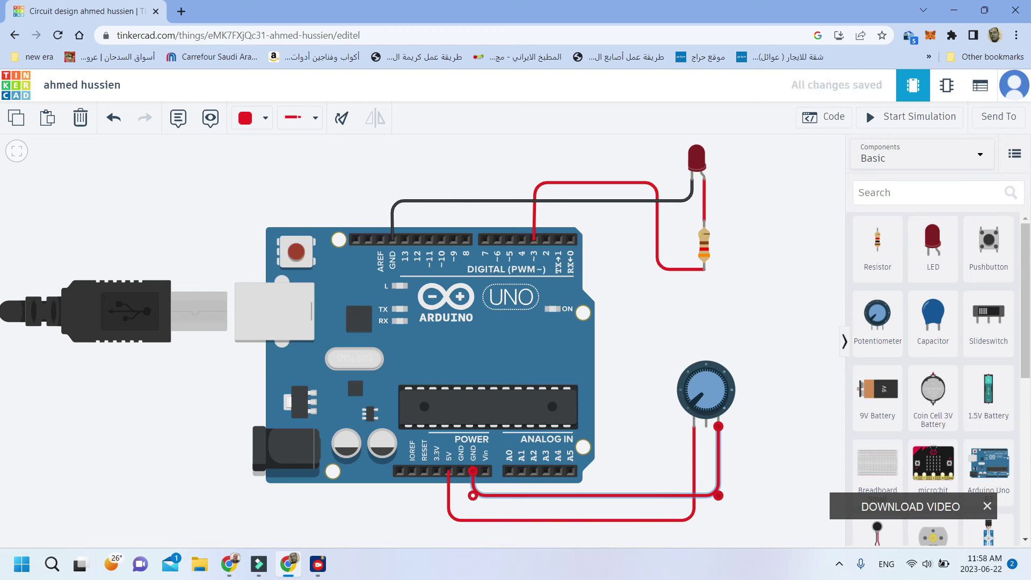
left_click(252, 118)
left_click(274, 161)
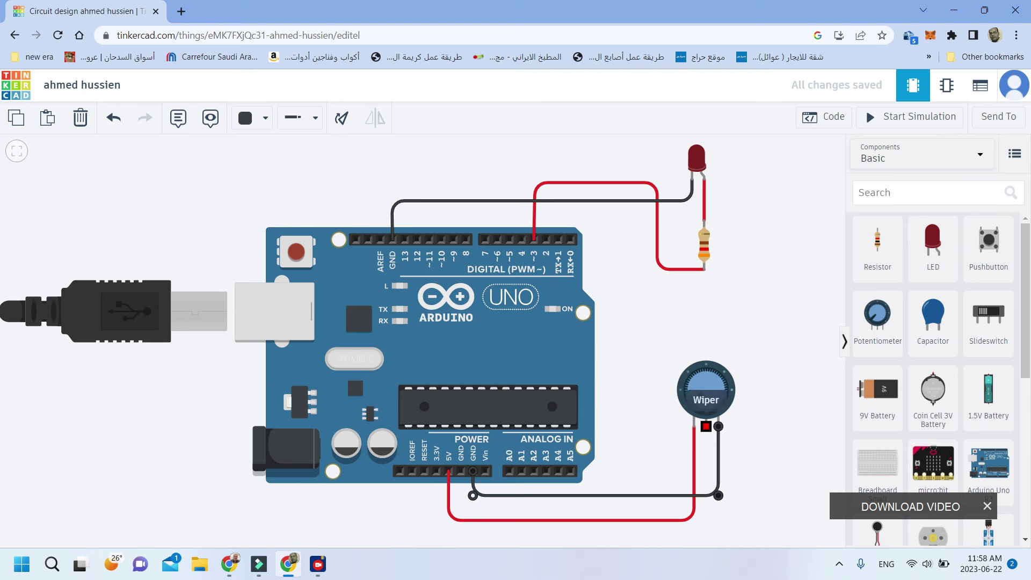
Wire the potentiometer's Wiper to analog pin A0 with straight bends below the other wires, and color the wire yellow
left_click(706, 424)
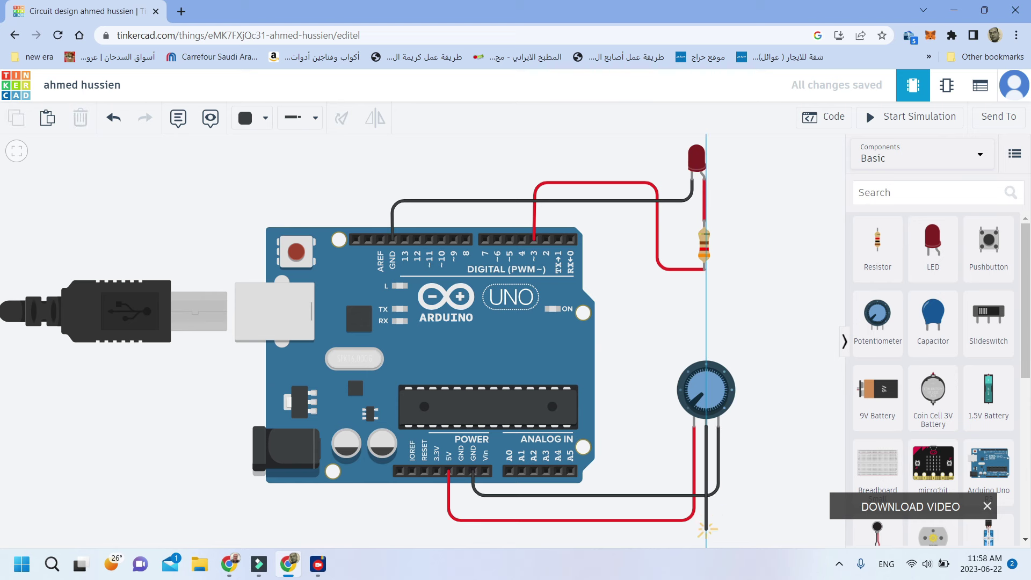
left_click(706, 541)
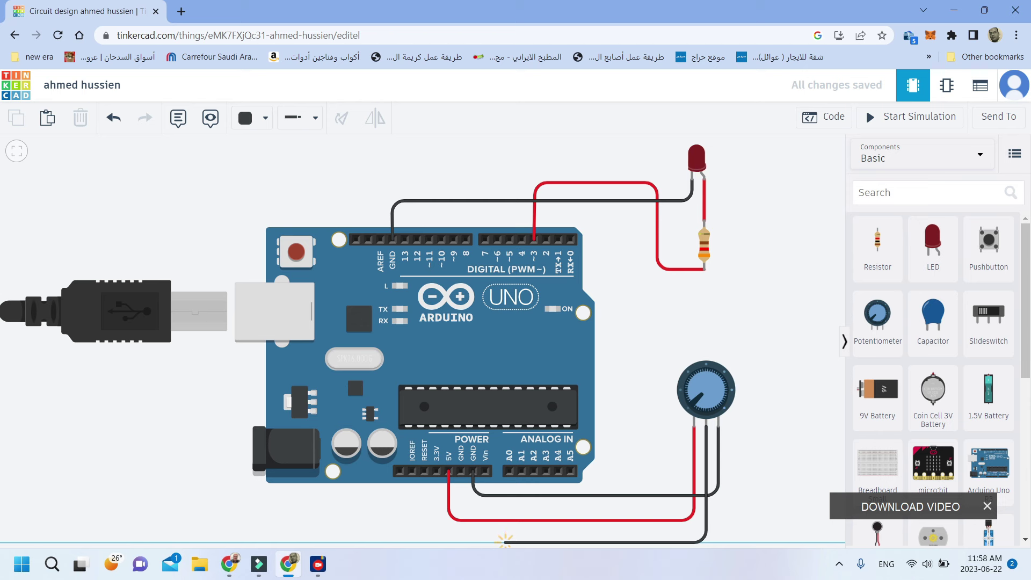
left_click(505, 542)
left_click(509, 470)
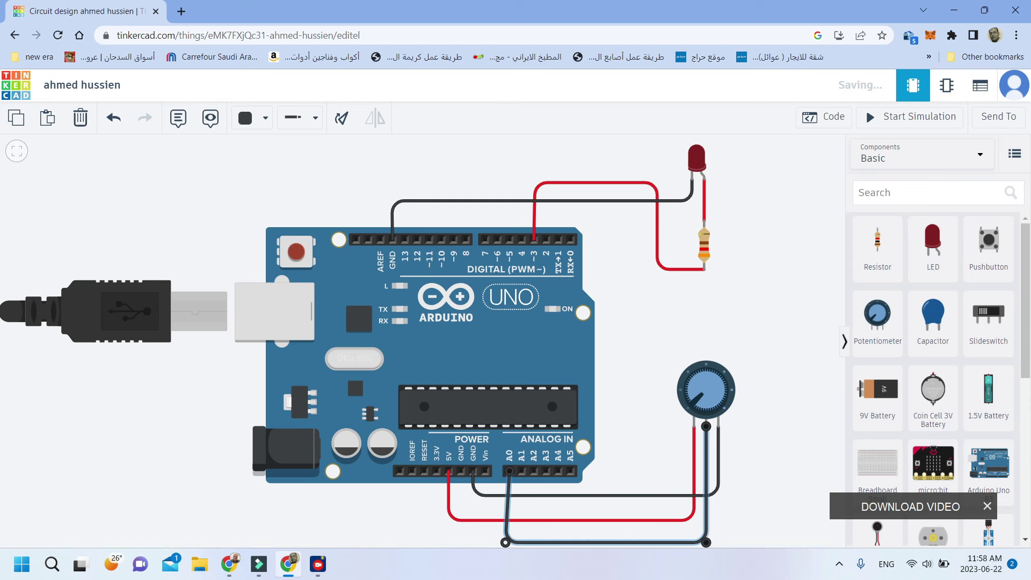
left_click_drag(505, 542, 509, 542)
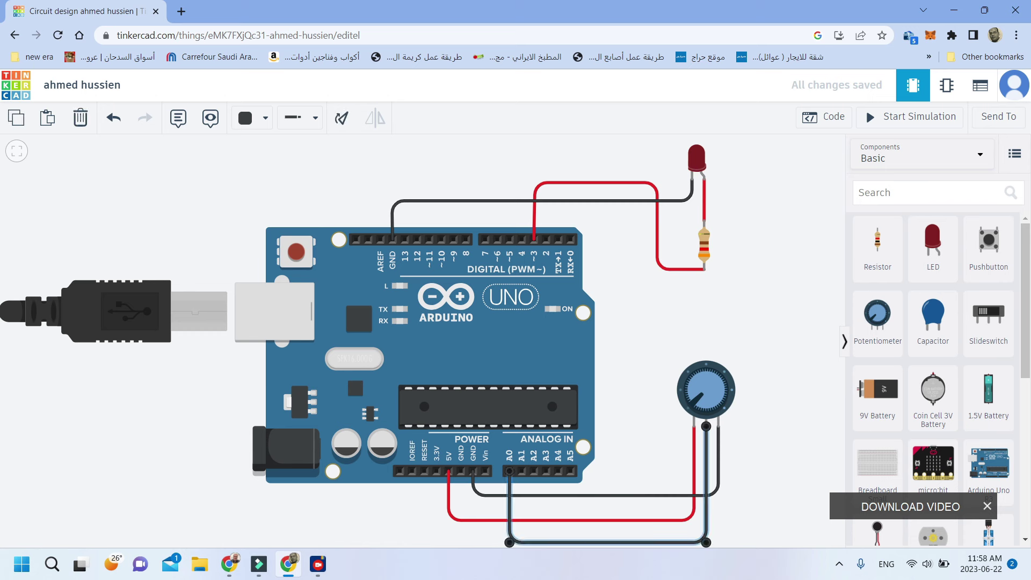
left_click(255, 118)
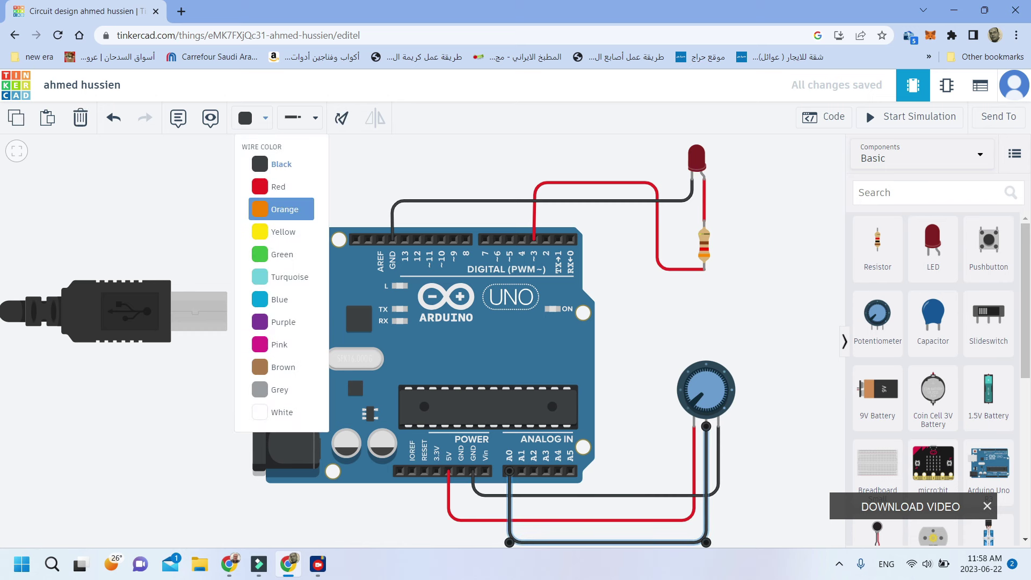
left_click(281, 231)
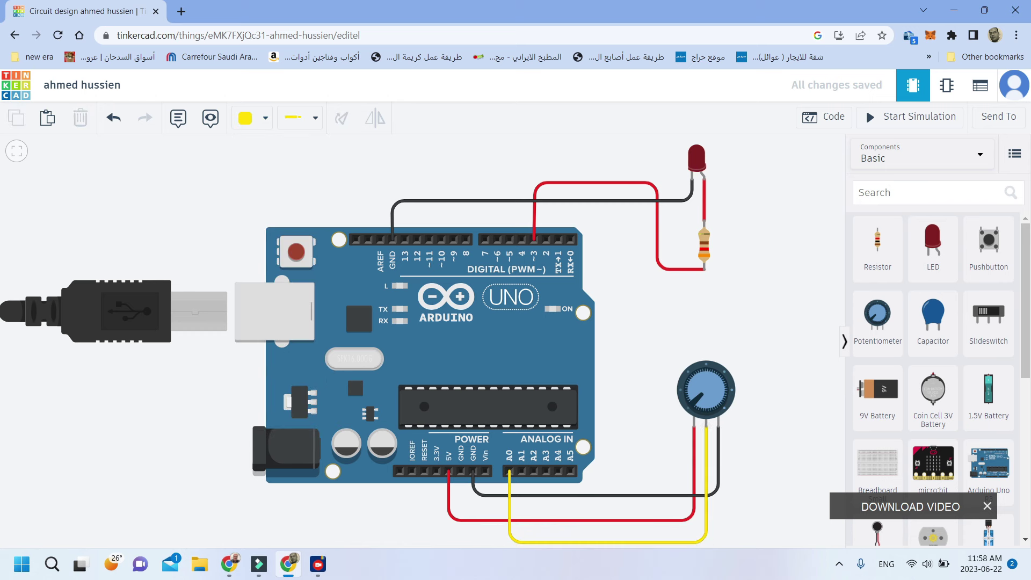
Open the Arduino Uno's code and switch the edit mode from Blocks to Text, discarding the blocks
left_click(429, 354)
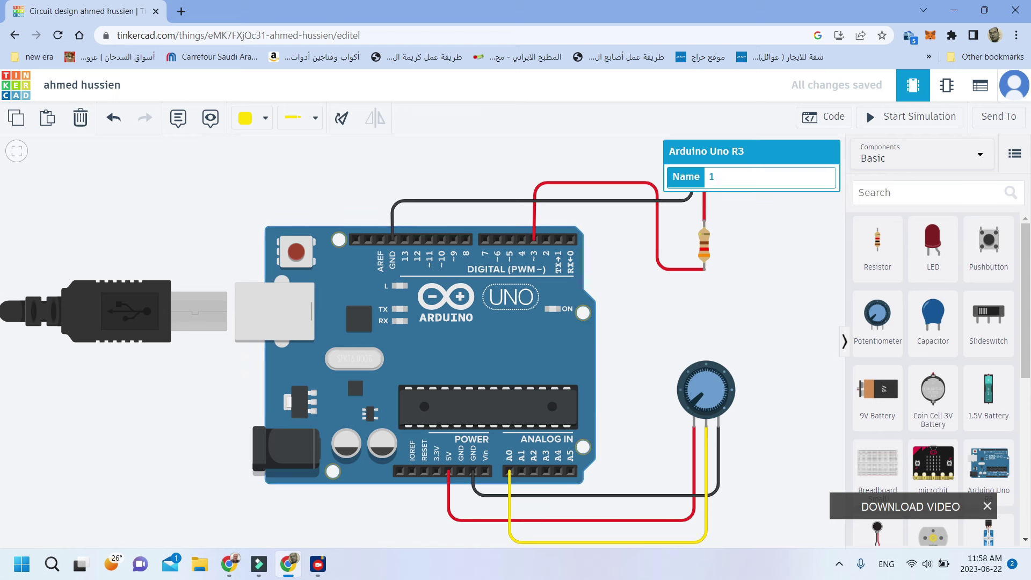
key("Escape")
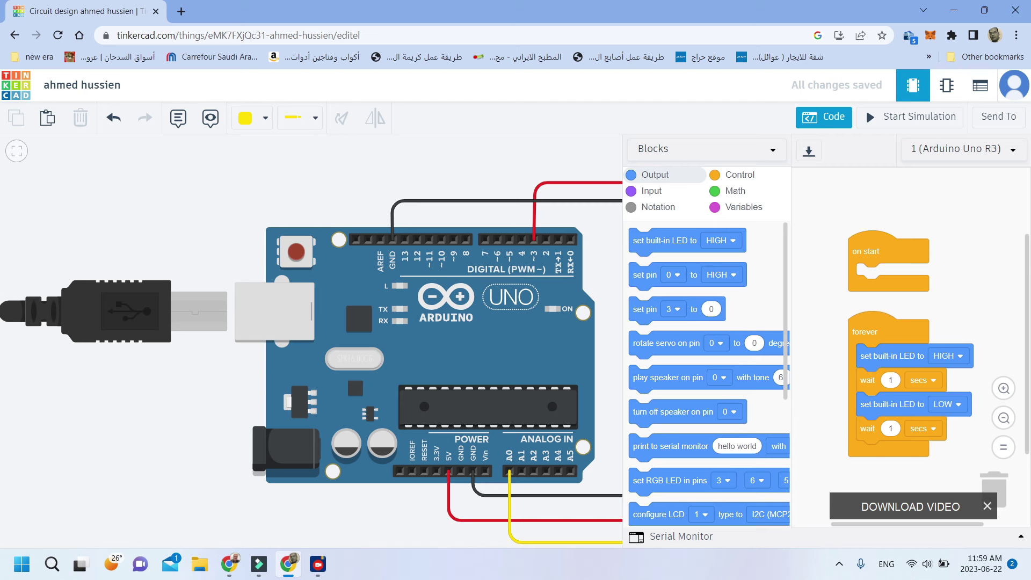
left_click(963, 149)
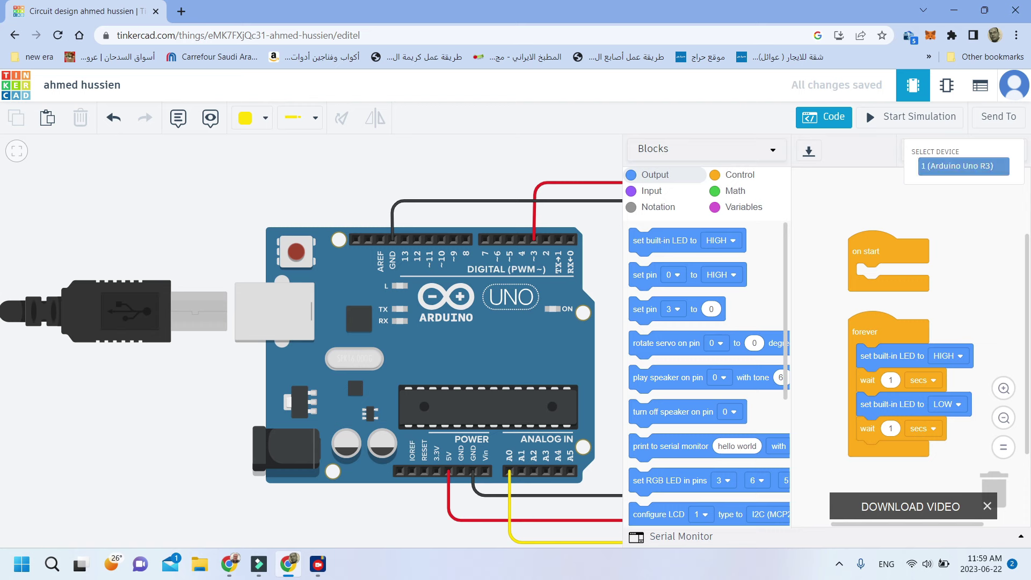
left_click(964, 166)
left_click(706, 149)
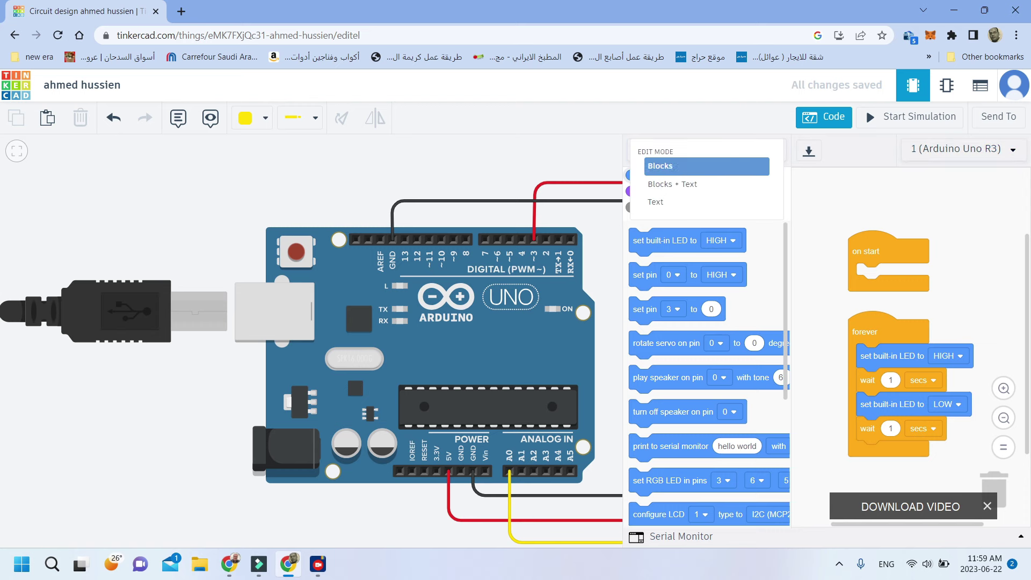
left_click(666, 202)
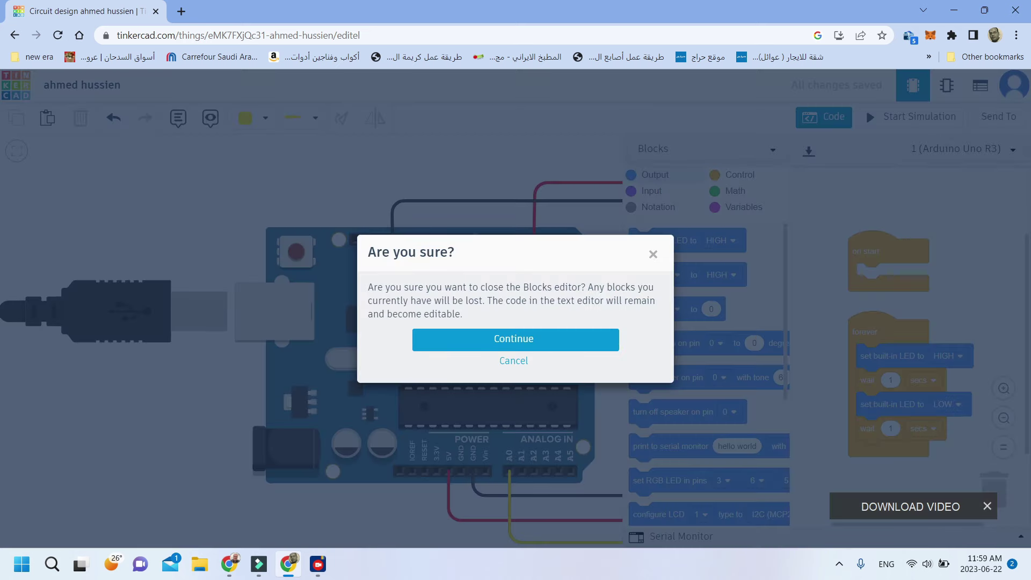
left_click(513, 339)
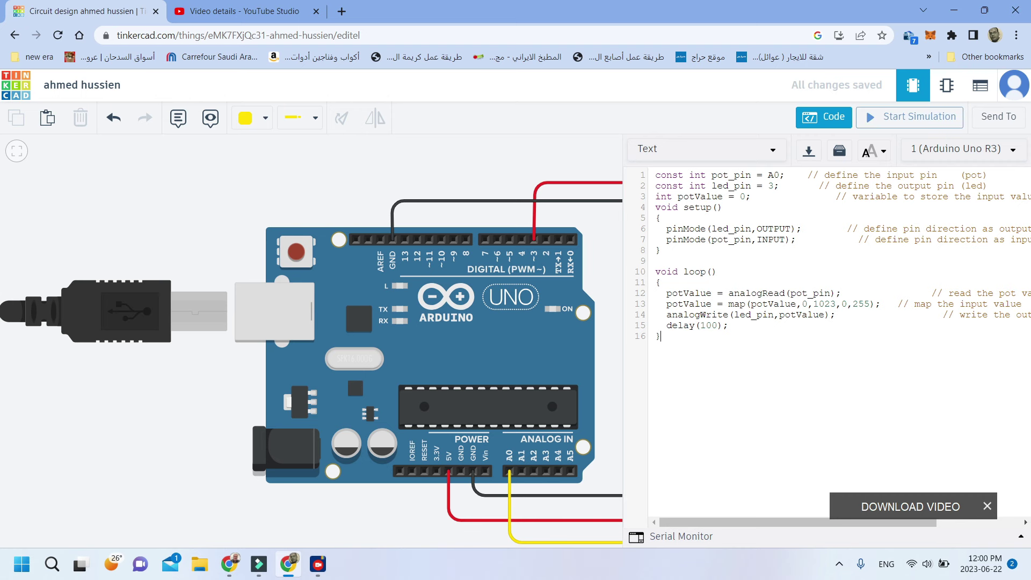
Start the simulation with the full circuit in view and turn the potentiometer's knob clockwise to its opposite end
left_click(823, 117)
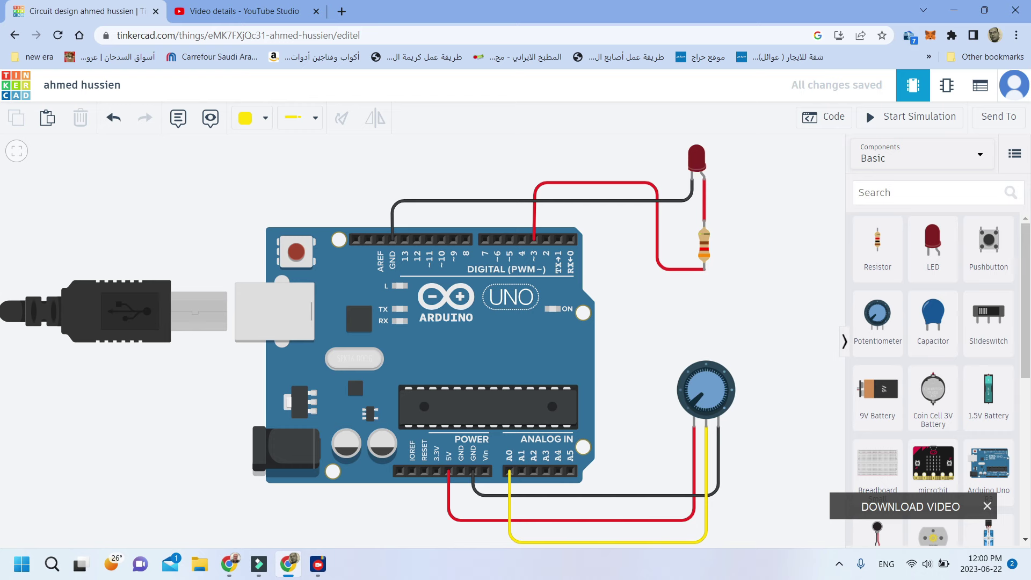
left_click(823, 118)
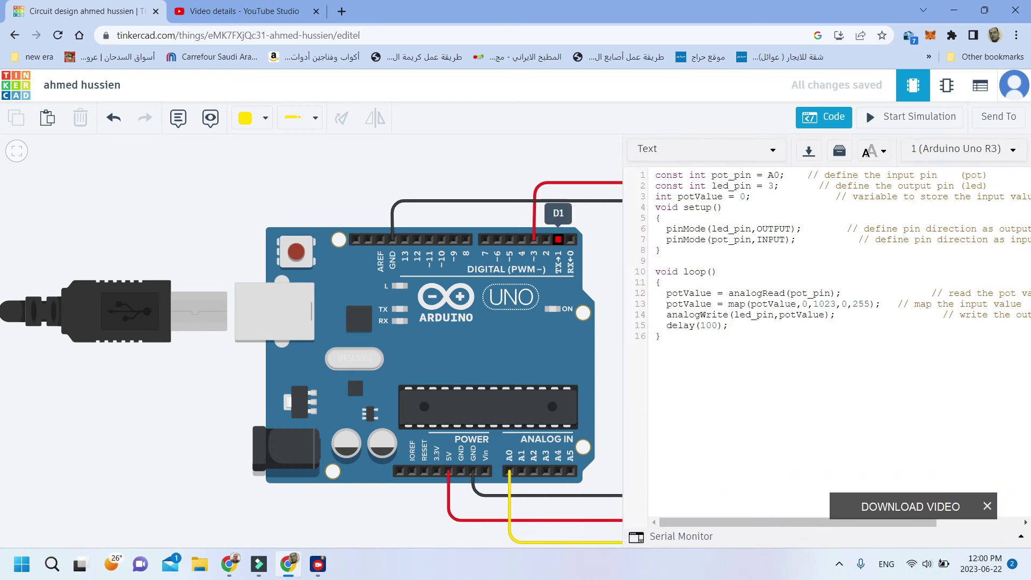
left_click(823, 117)
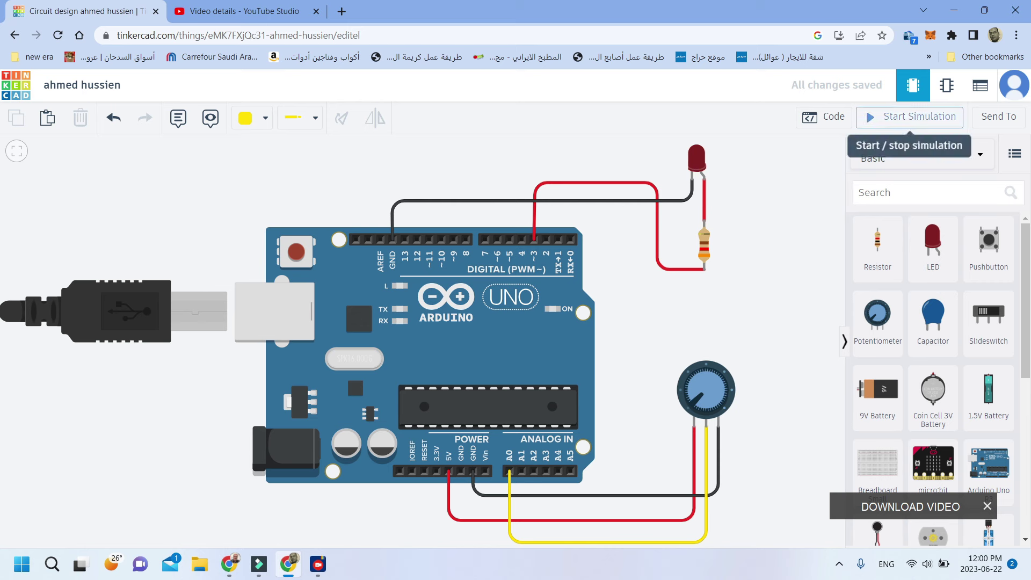
left_click(913, 117)
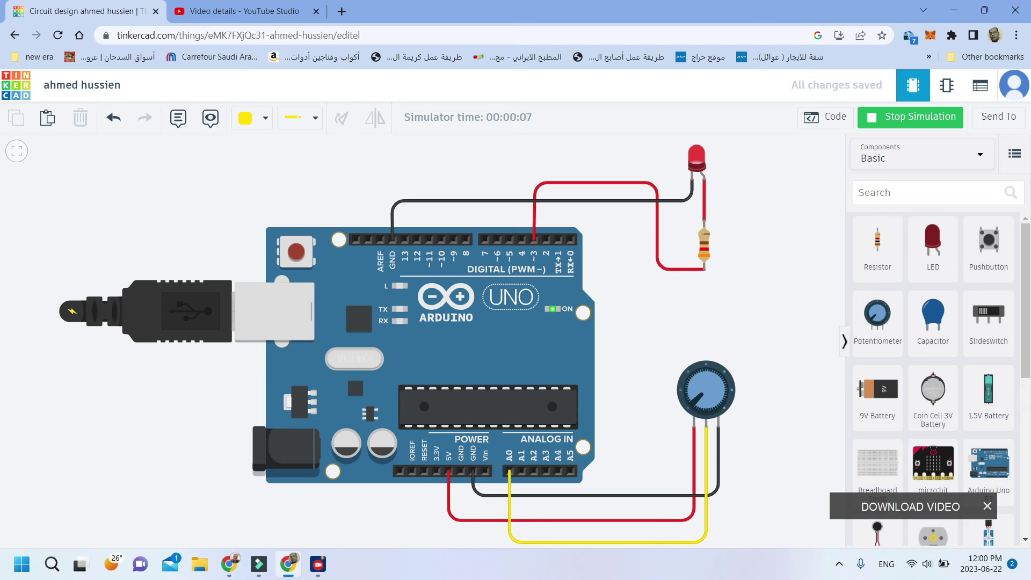
left_click_drag(693, 402, 721, 377)
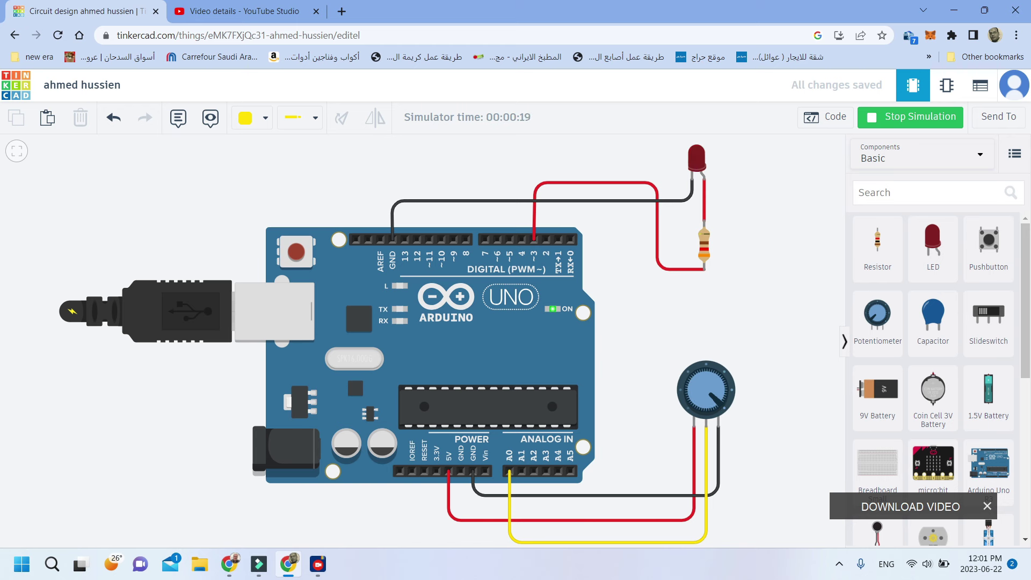
mouse_move(718, 402)
left_mouse_down()
mouse_move(719, 377)
mouse_move(690, 383)
mouse_move(692, 403)
mouse_move(698, 378)
mouse_move(716, 379)
mouse_move(722, 406)
left_mouse_up()
Examine the sketch's loop code: the map and analogRead lines, the 1023 and 255 range limits, and the delay(100) line
left_click(825, 117)
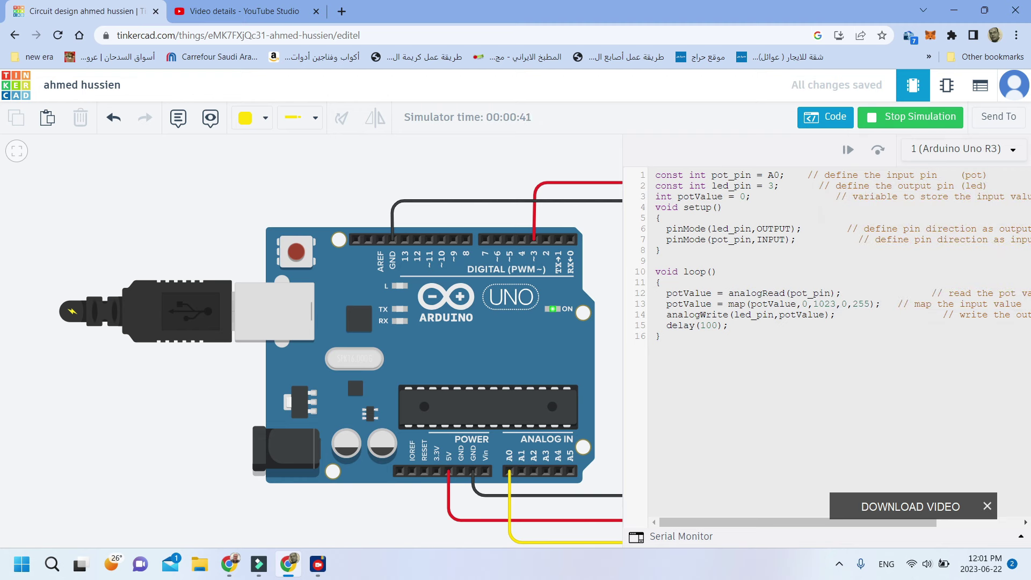
left_click_drag(666, 304, 881, 303)
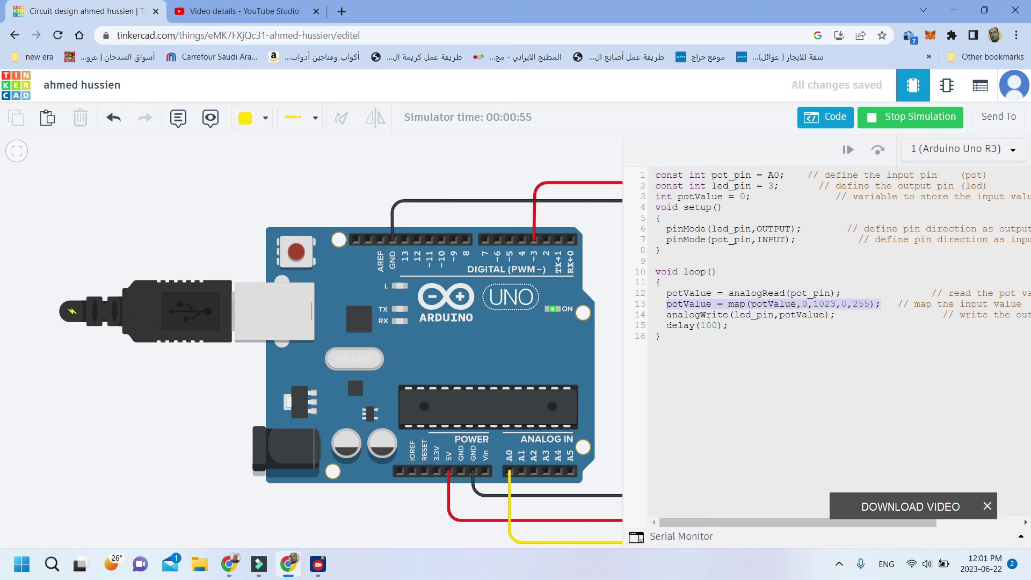
left_click_drag(666, 293, 841, 293)
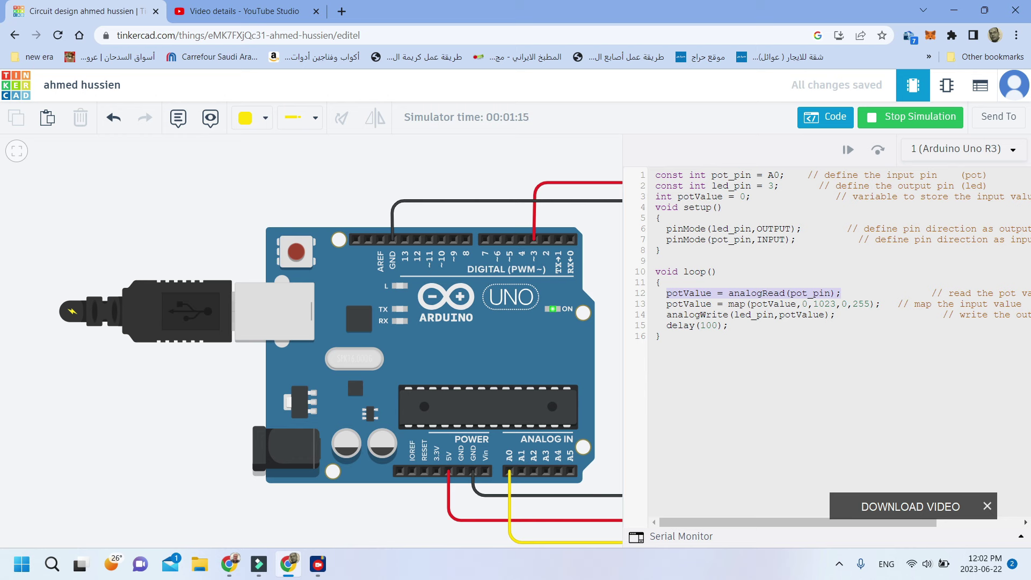
double_click(824, 304)
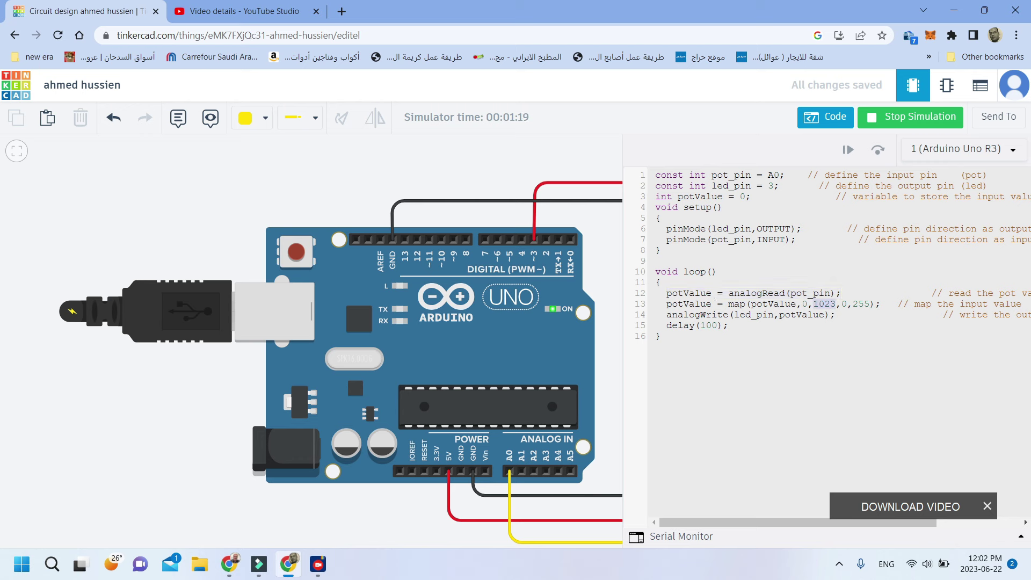
double_click(860, 304)
left_click(847, 304)
left_click_drag(667, 325, 762, 325)
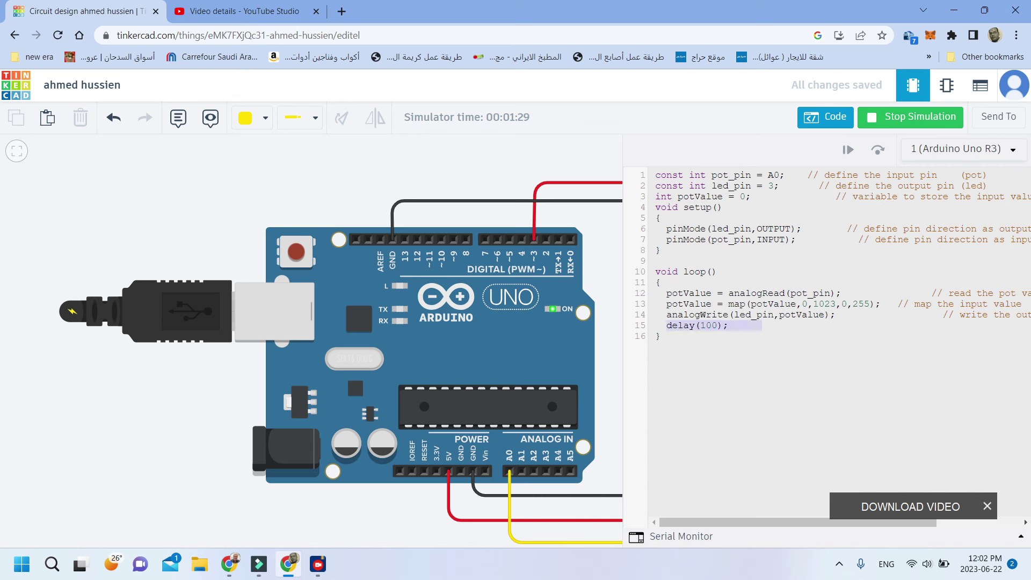
left_click(807, 325)
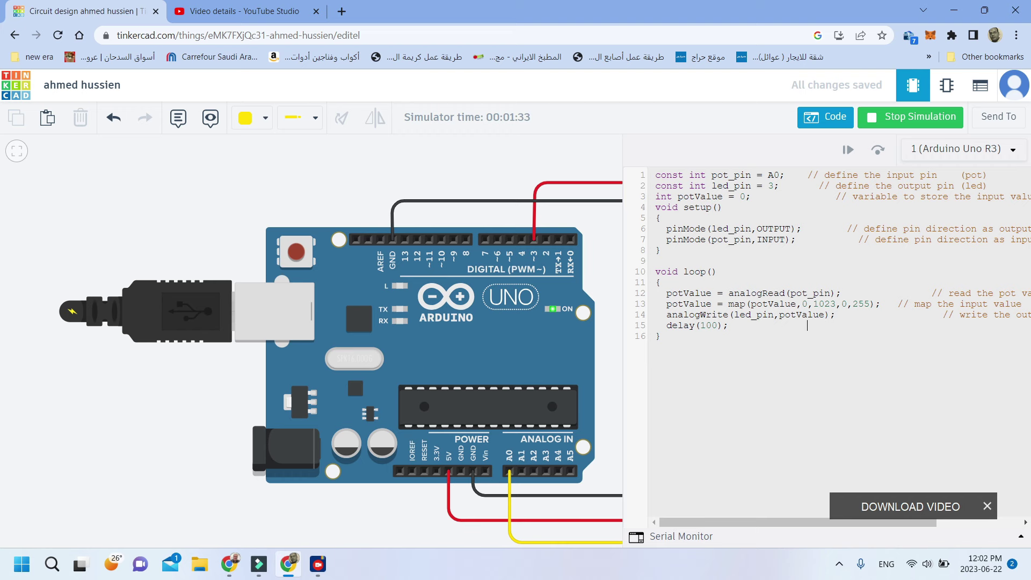
Return to the circuit view and turn the potentiometer's knob counterclockwise back to its starting end
left_click(825, 117)
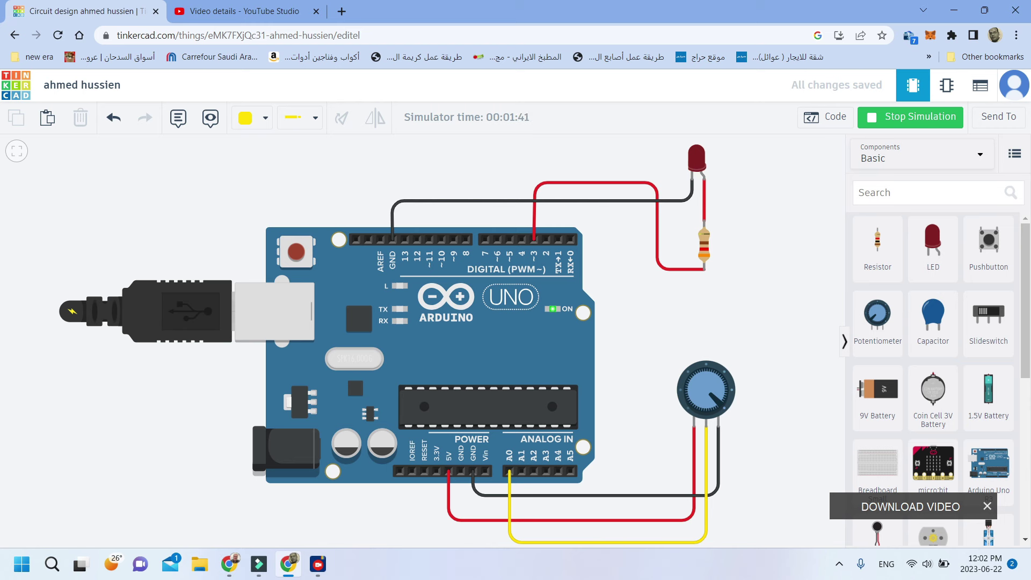
left_click_drag(718, 402, 693, 400)
left_click(695, 399)
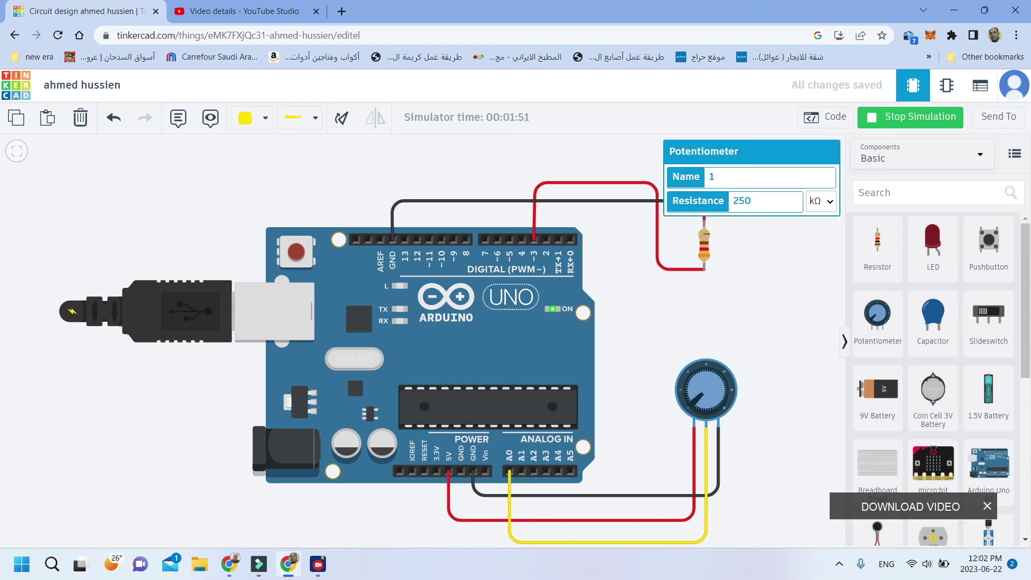
key("Escape")
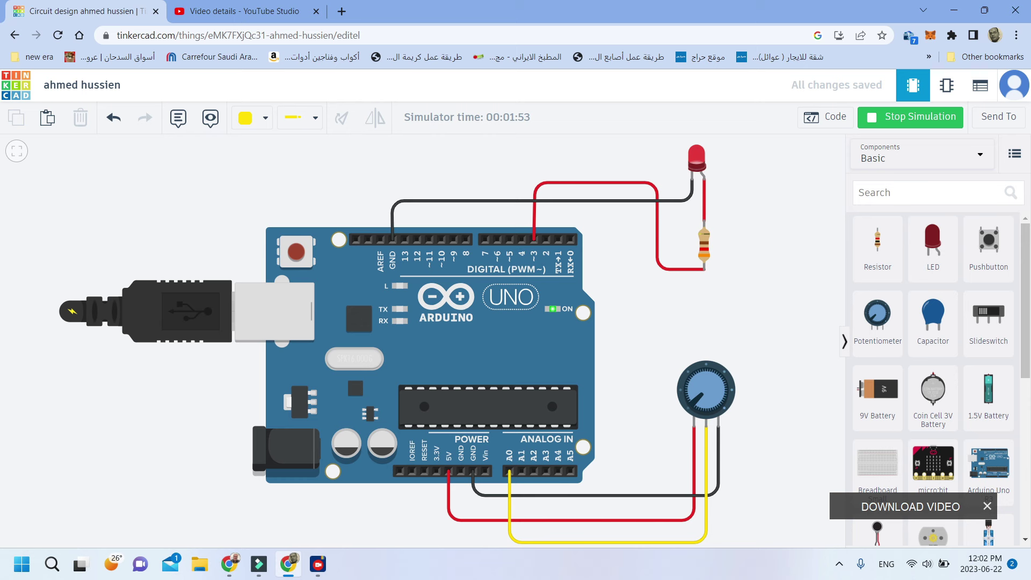